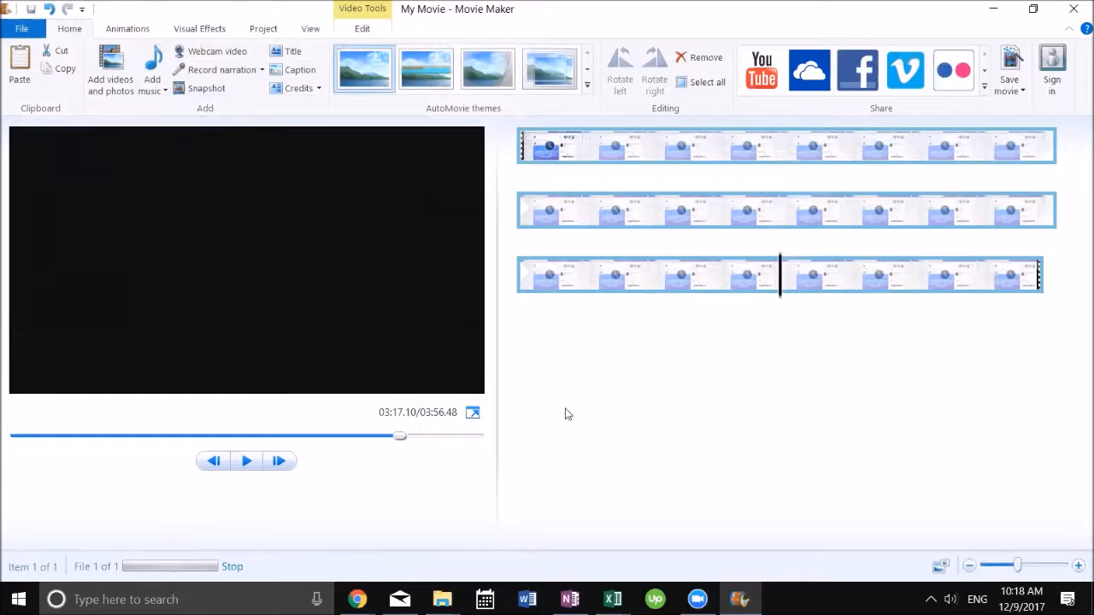
Step: Move to the end of the first clip and add the facebook tips 2 video after it
drag(781, 293, 1067, 293)
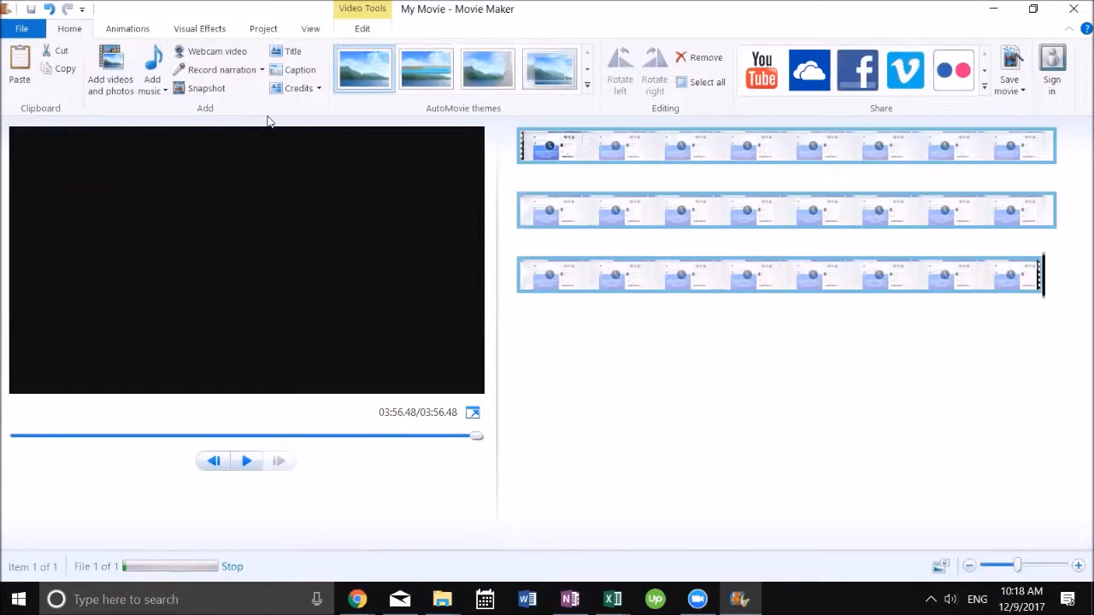
click(124, 82)
double_click(317, 130)
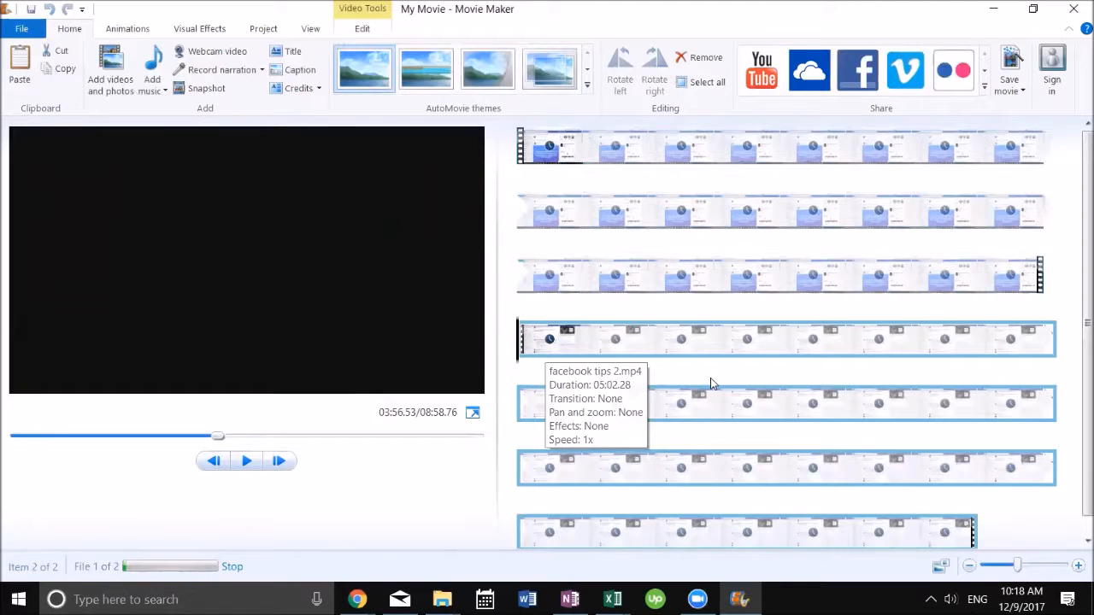
Step: Select the first clip and apply an AutoMovie theme, declining to add music
click(438, 73)
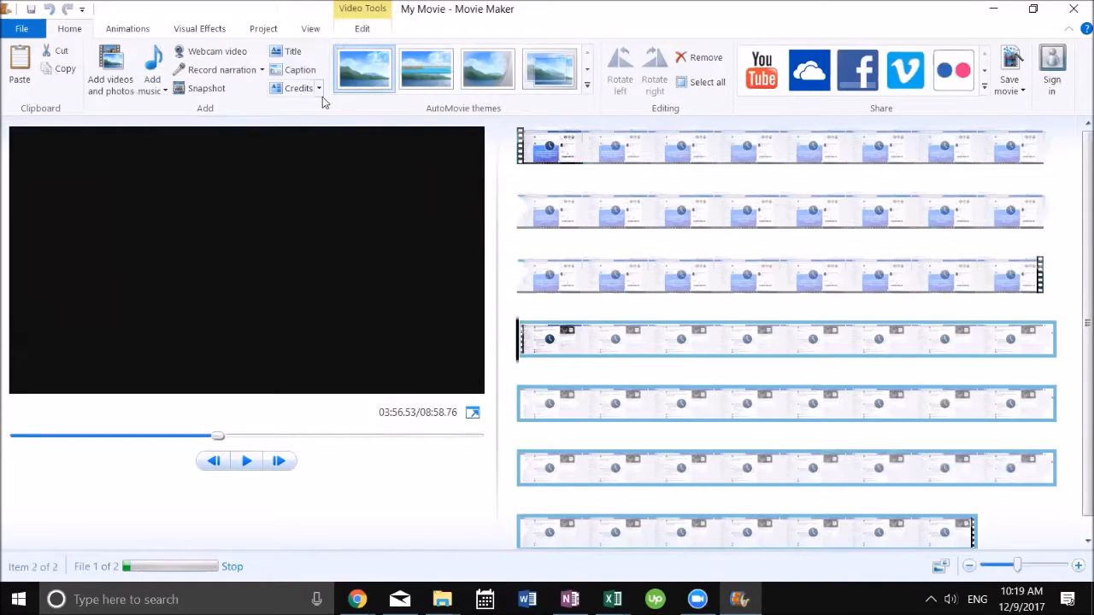
scroll(554, 282, down, 1)
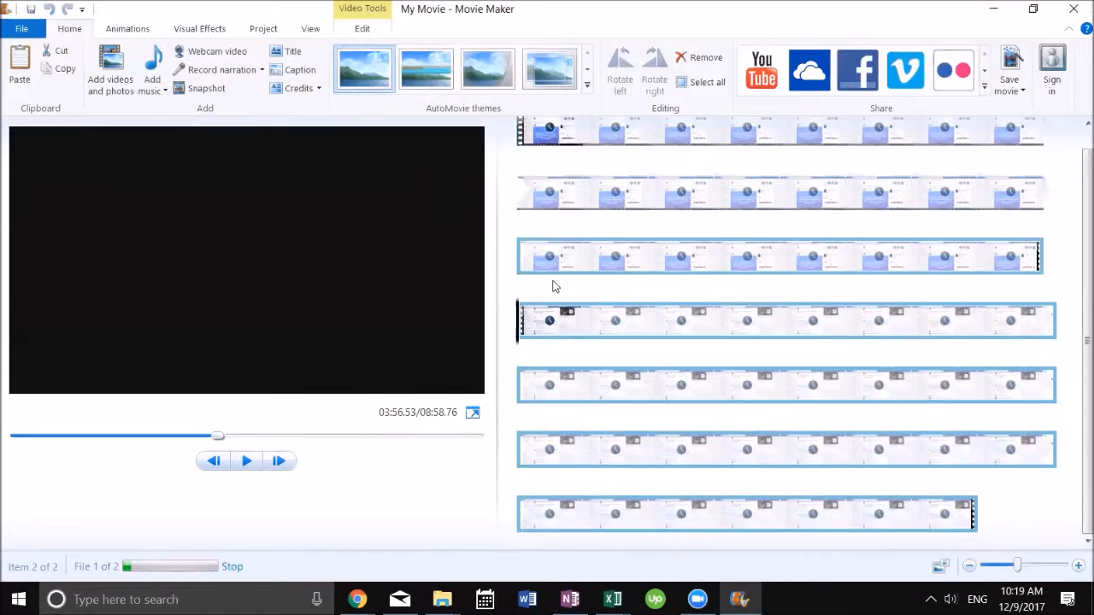
click(523, 135)
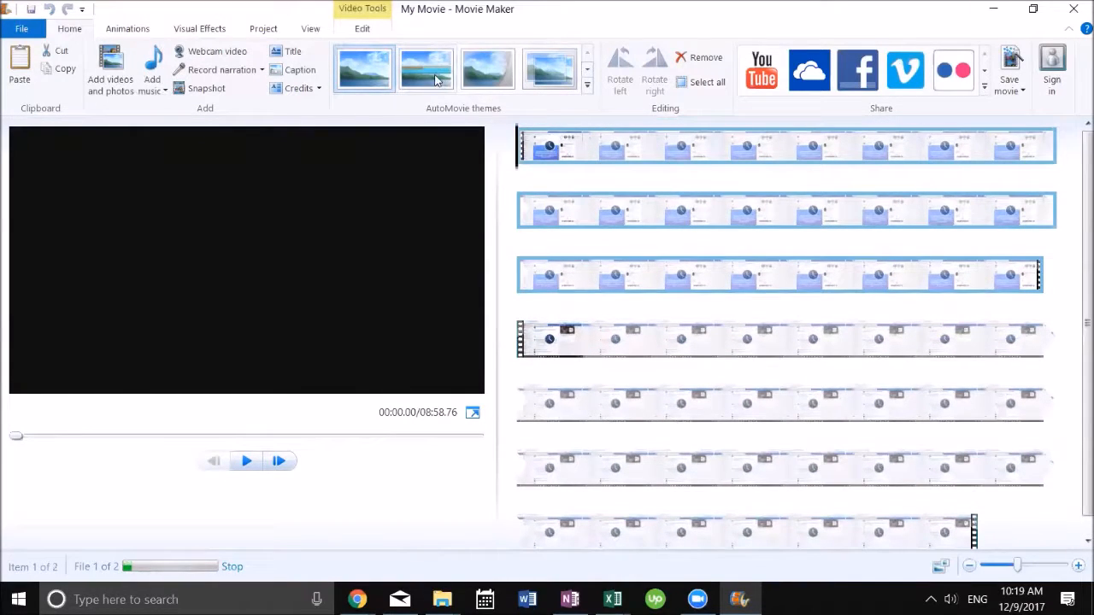
click(439, 79)
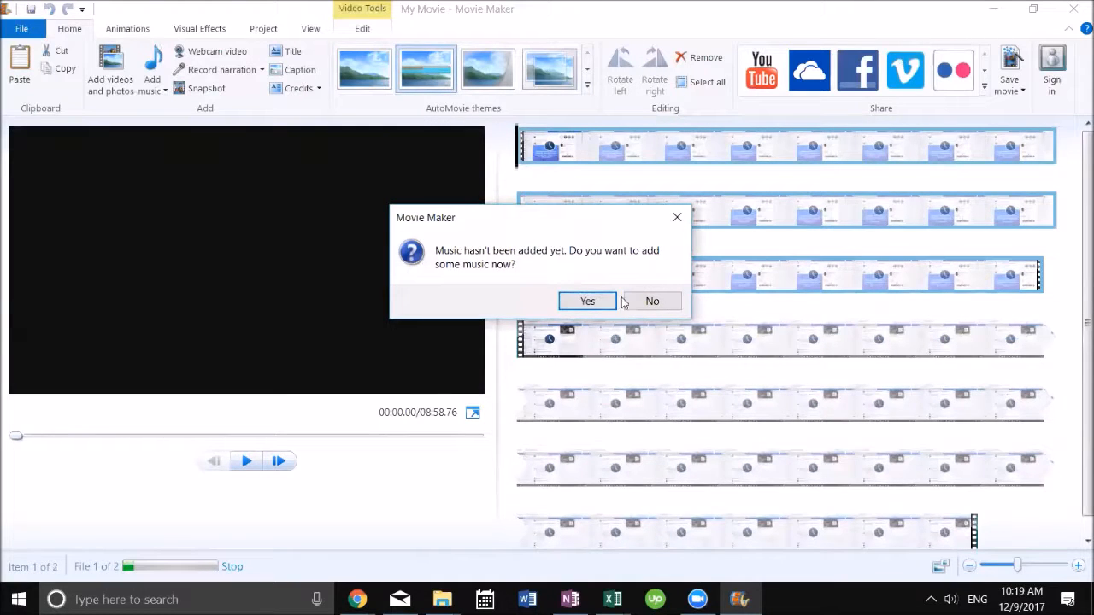
click(663, 298)
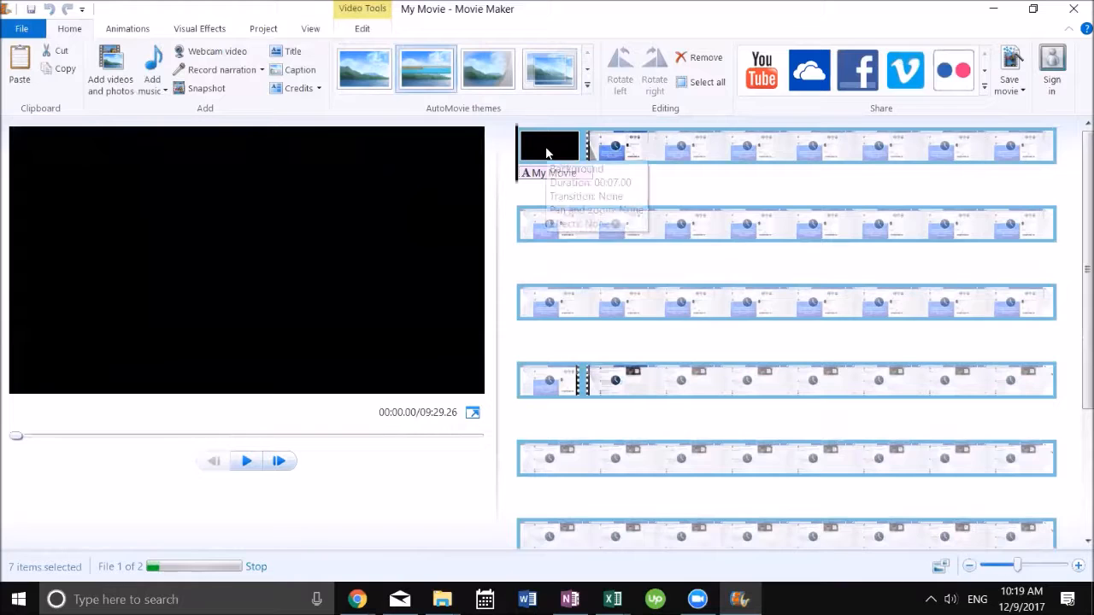
Step: Remove all items from the timeline and stop preparing the files
right_click(547, 152)
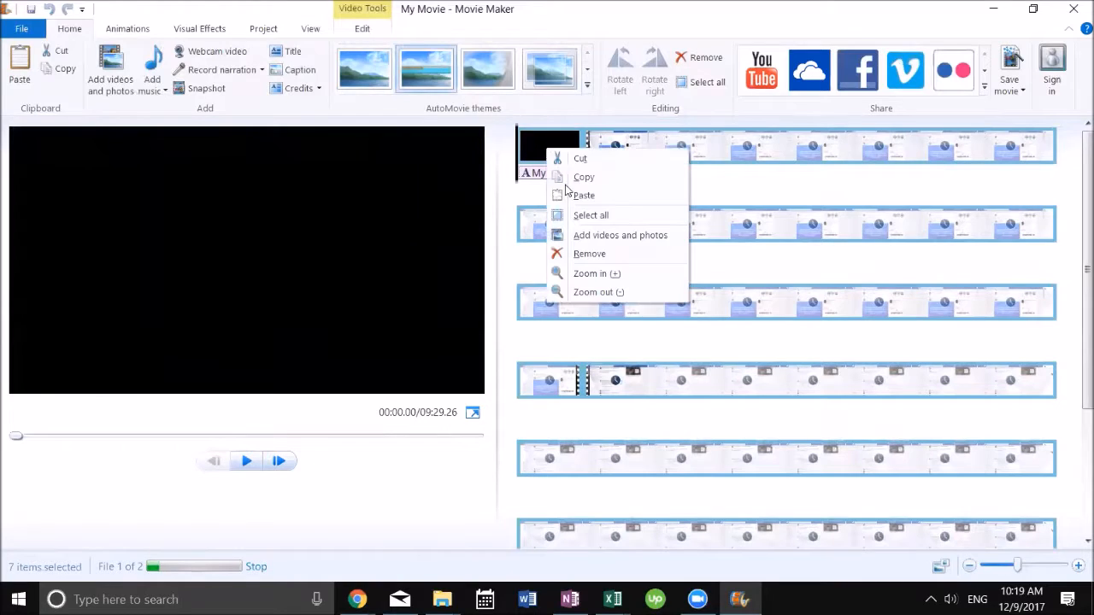
click(589, 253)
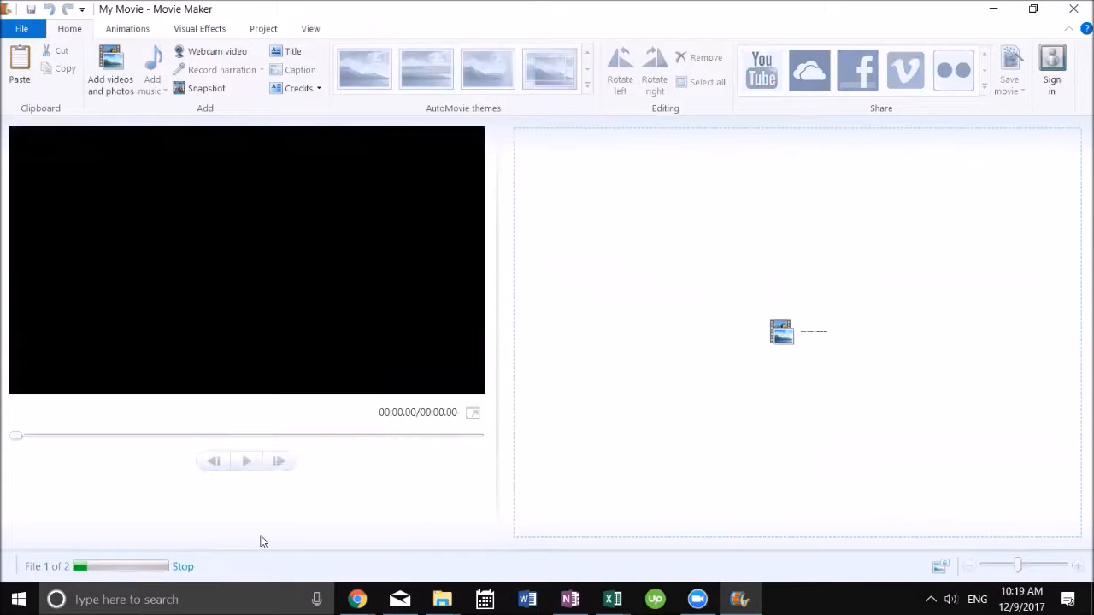
click(185, 567)
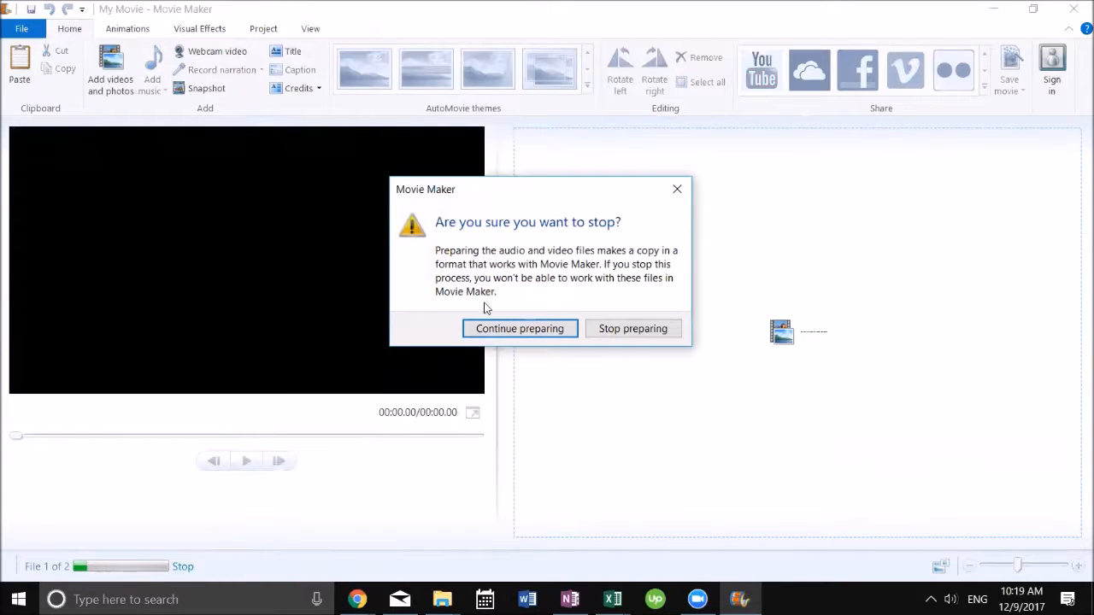
click(608, 333)
Step: Add the facebook tip 1 video, then add the facebook tips 2 video after it
click(129, 79)
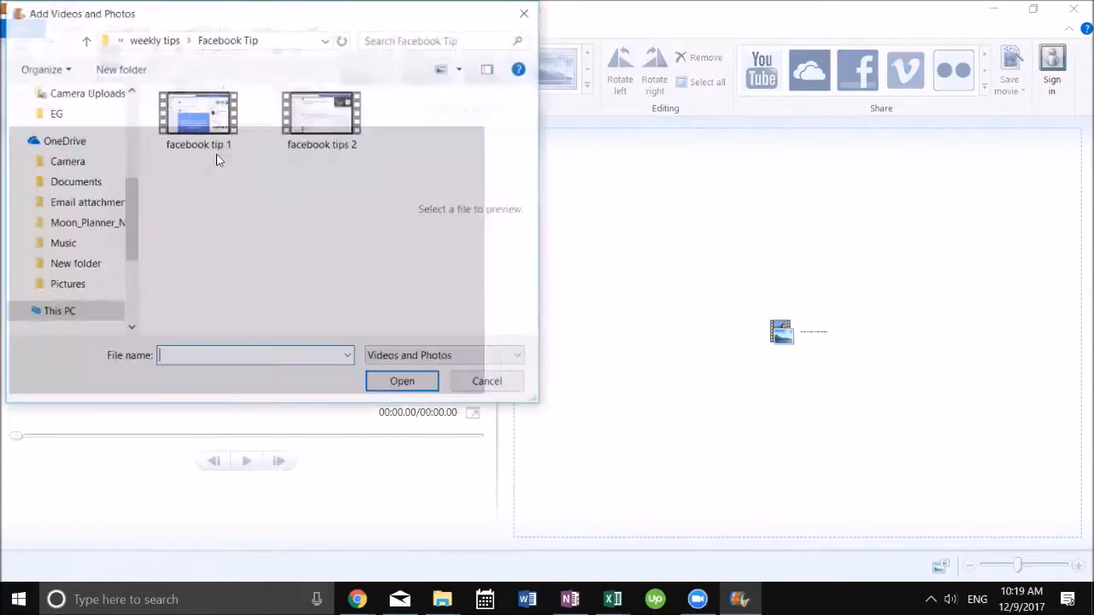
double_click(216, 149)
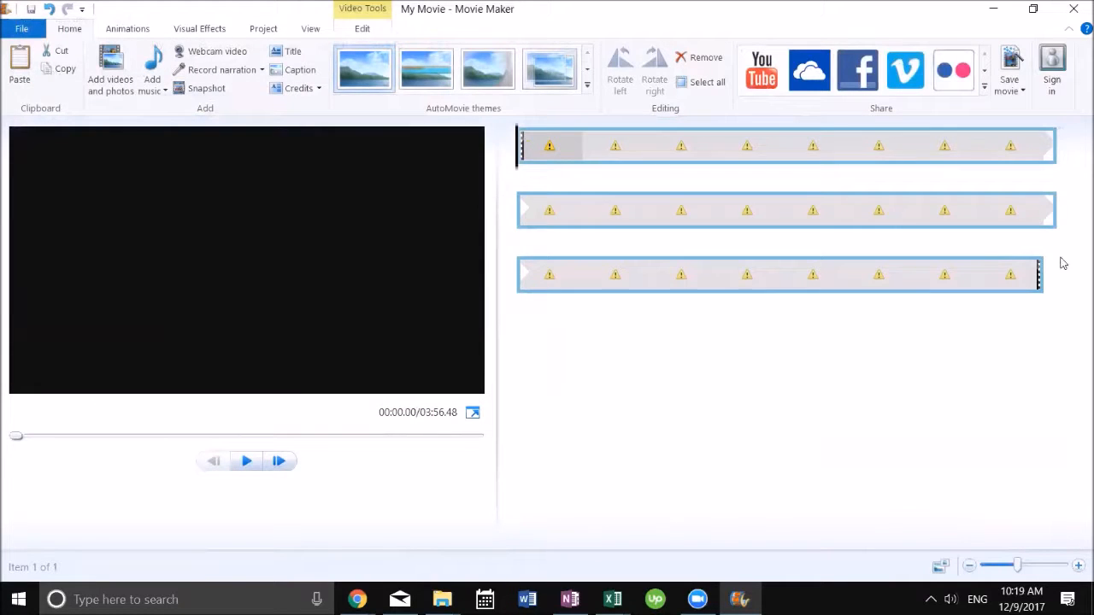
drag(517, 152, 1048, 271)
click(128, 79)
double_click(328, 135)
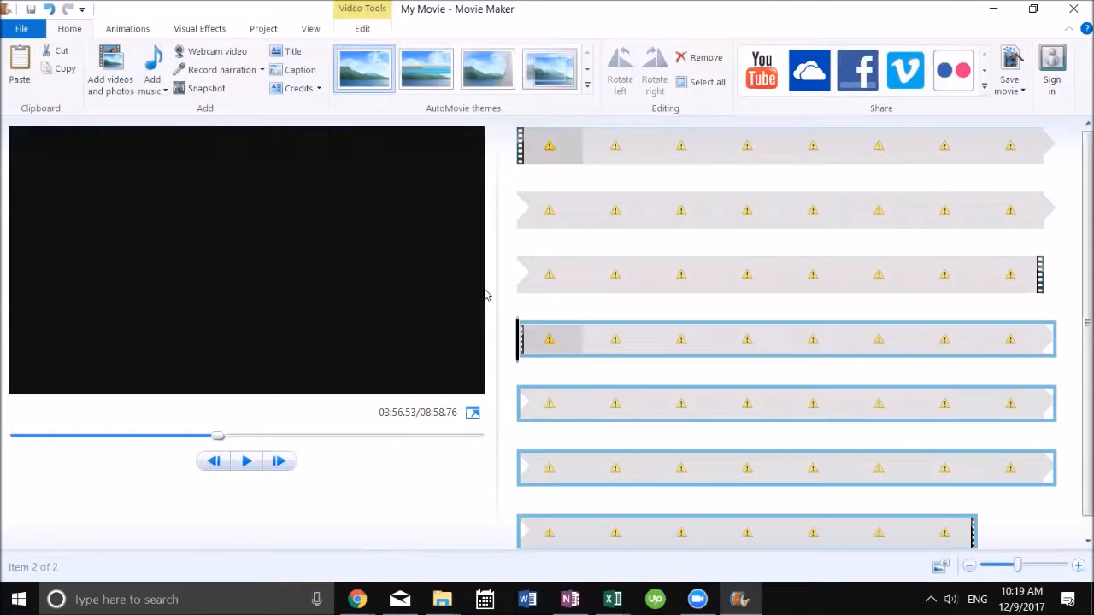
right_click(612, 153)
click(648, 159)
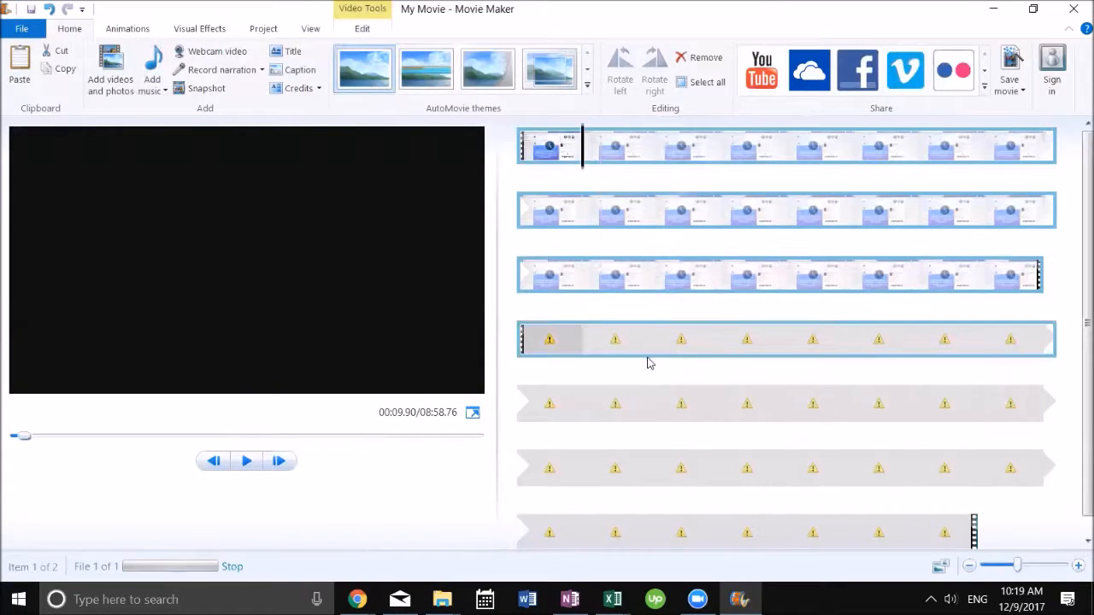
click(668, 346)
right_click(670, 348)
click(721, 365)
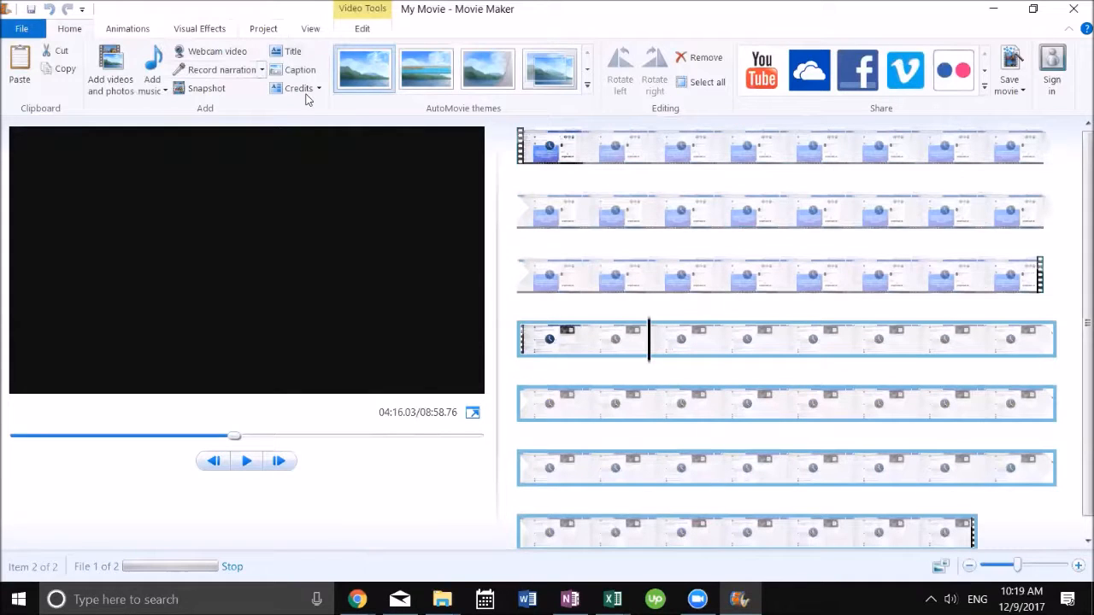
Step: Select the first clip and browse the Animations, Visual Effects, Project and View options
click(524, 150)
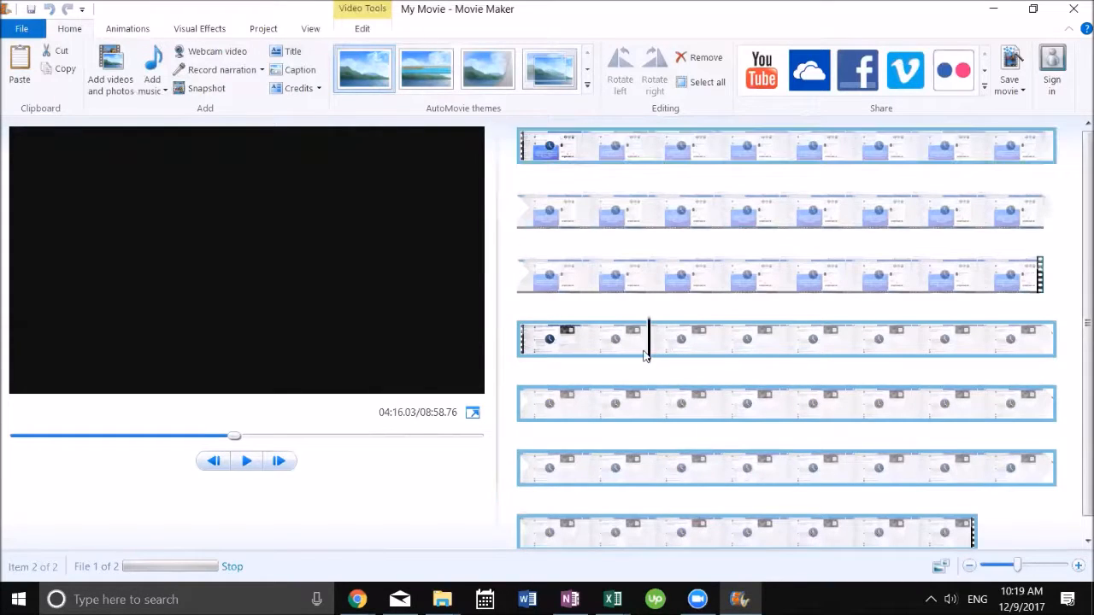
click(129, 29)
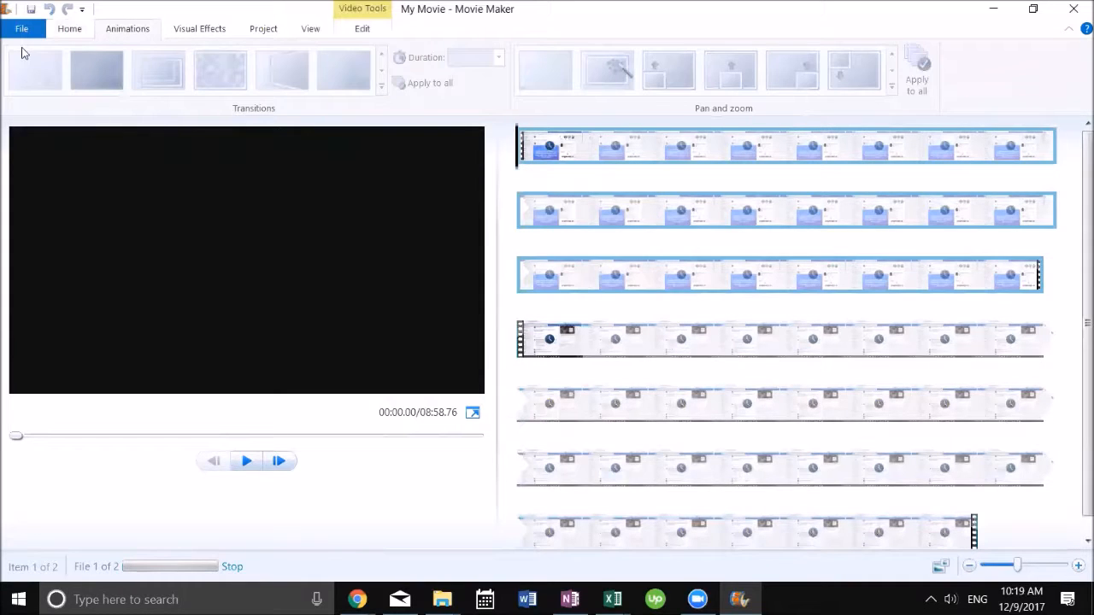
click(196, 29)
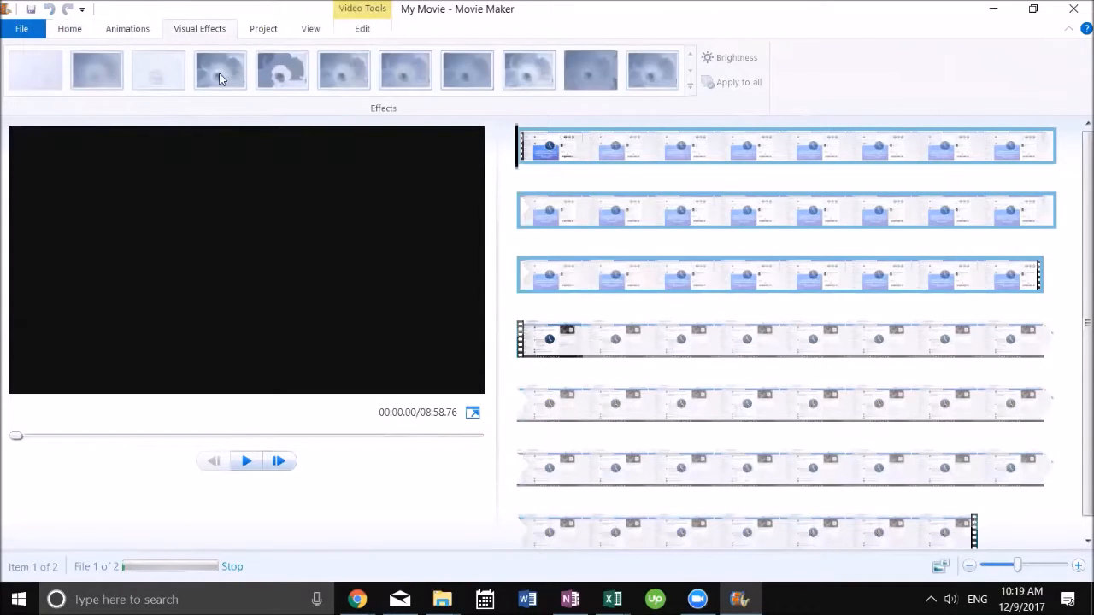
click(265, 29)
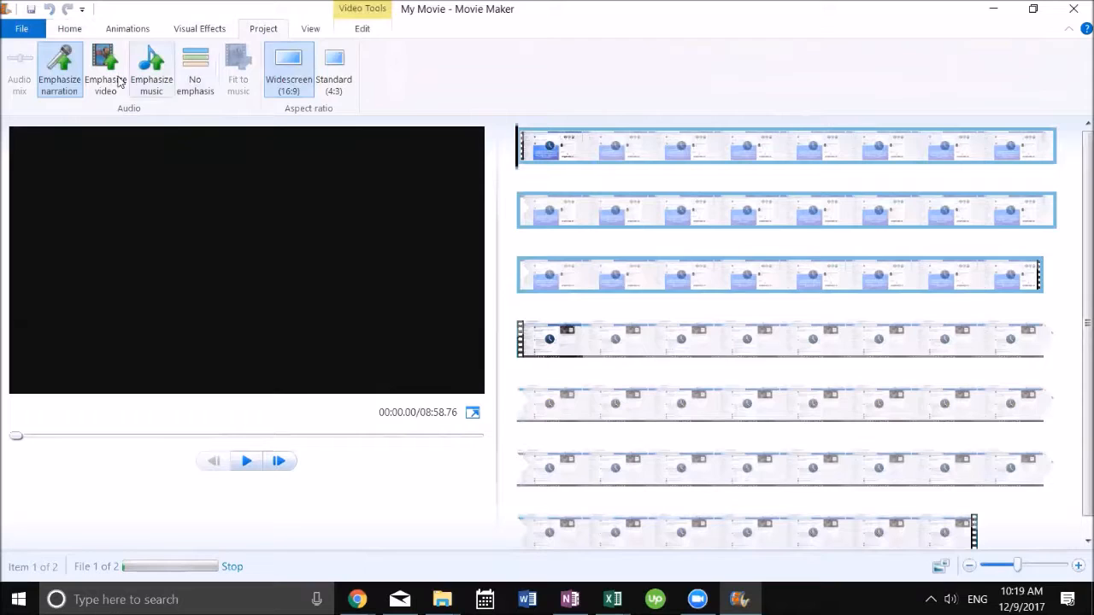
click(311, 30)
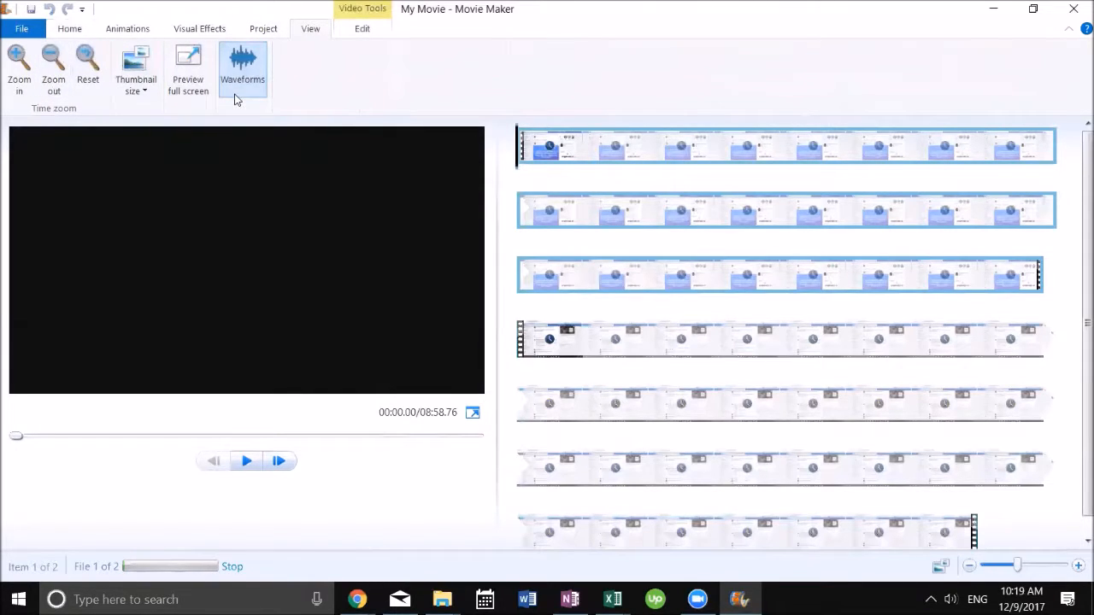
click(68, 31)
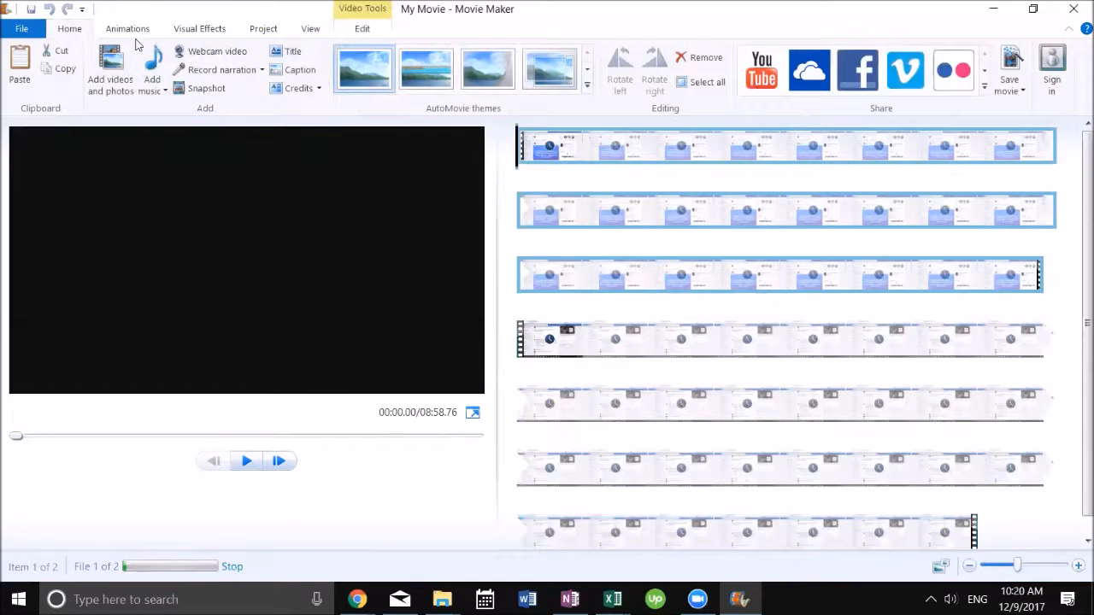
Step: Examine the Save movie output settings, including the Facebook preset
click(23, 29)
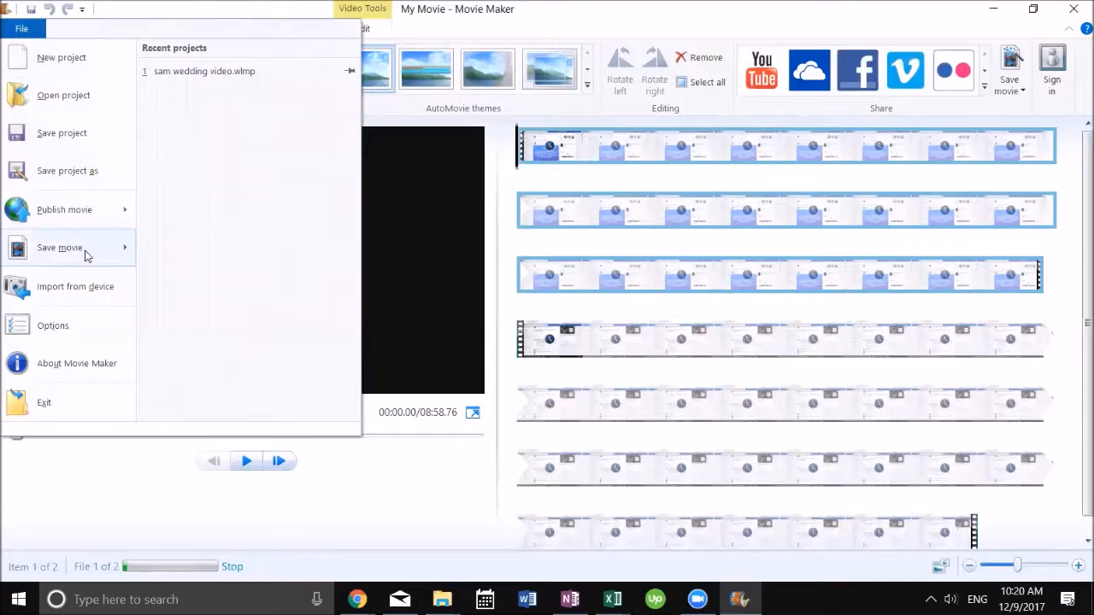
mouse_move(86, 256)
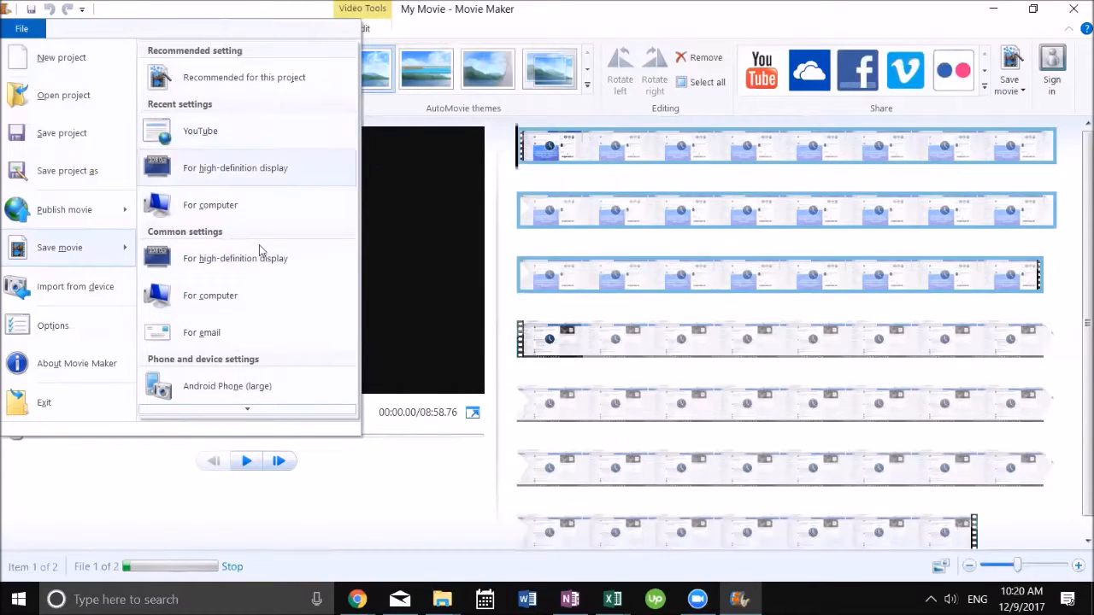
scroll(274, 296, down, 6)
scroll(290, 332, down, 5)
scroll(288, 346, down, 5)
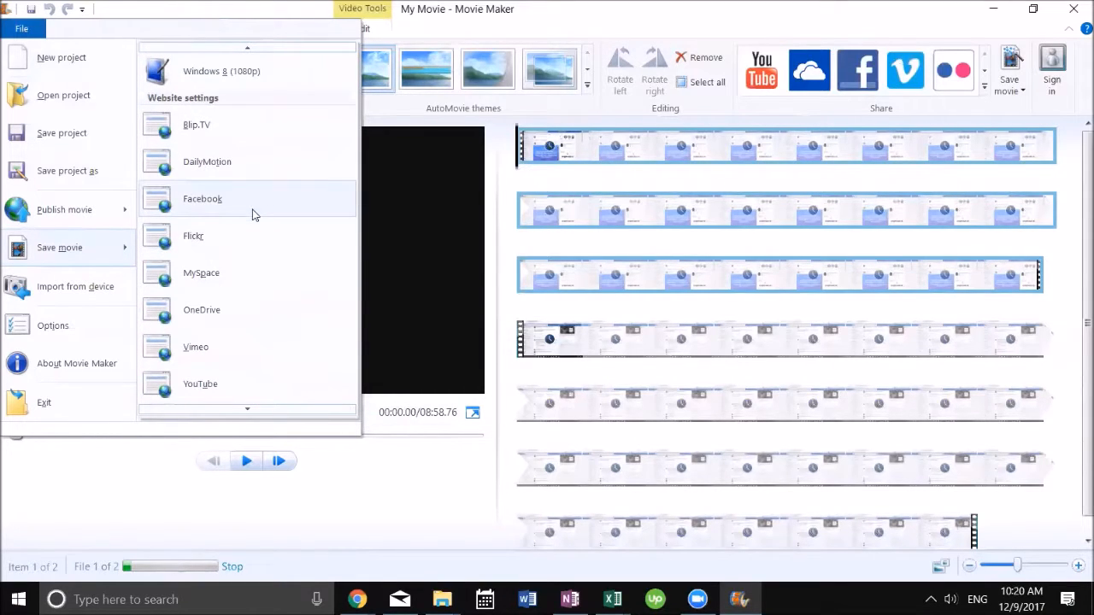
scroll(289, 321, down, 3)
scroll(289, 321, up, 3)
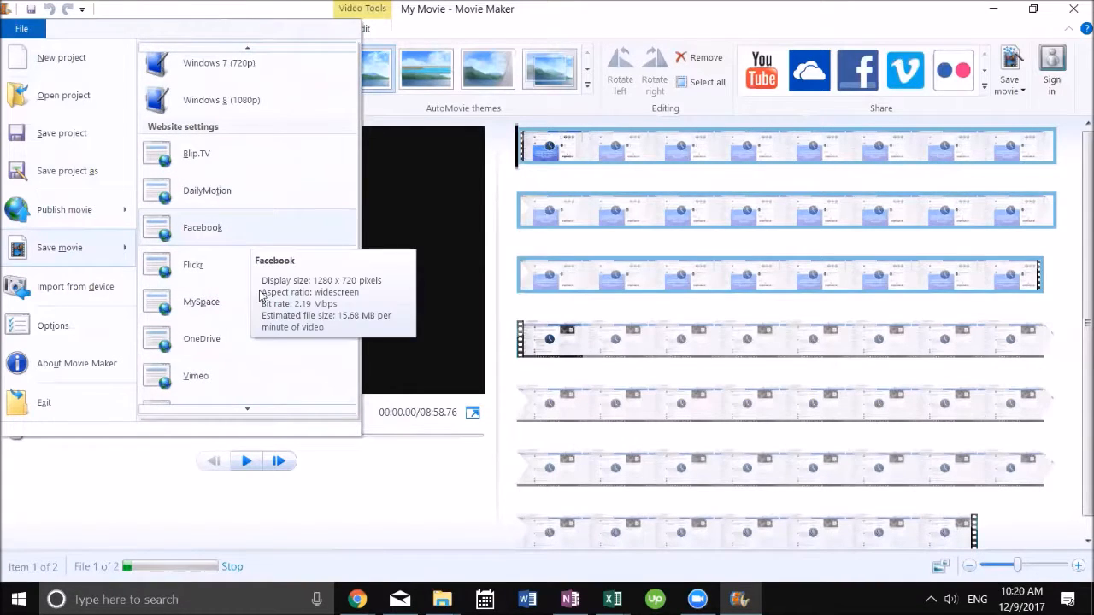
scroll(272, 329, down, 3)
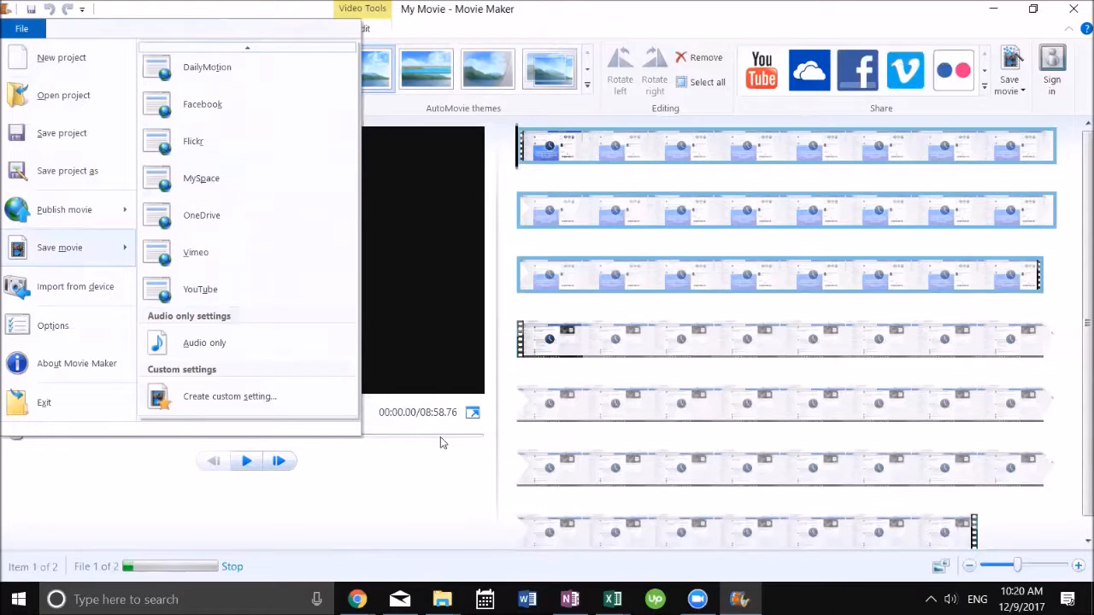
Step: Apply an AutoMovie theme to the movie and dismiss the prompt to add music
click(459, 511)
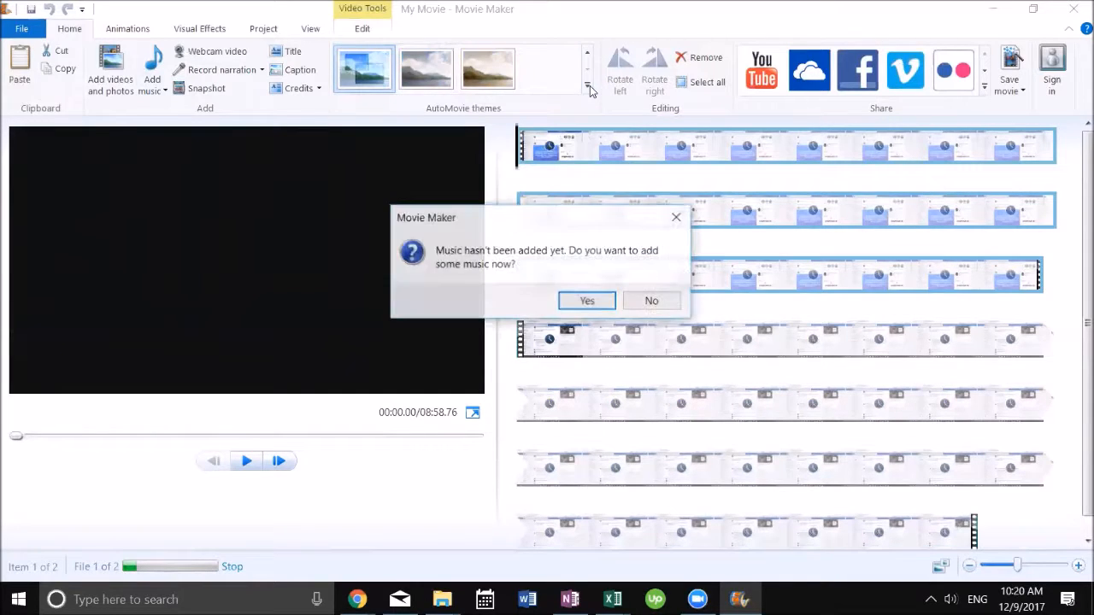
click(677, 219)
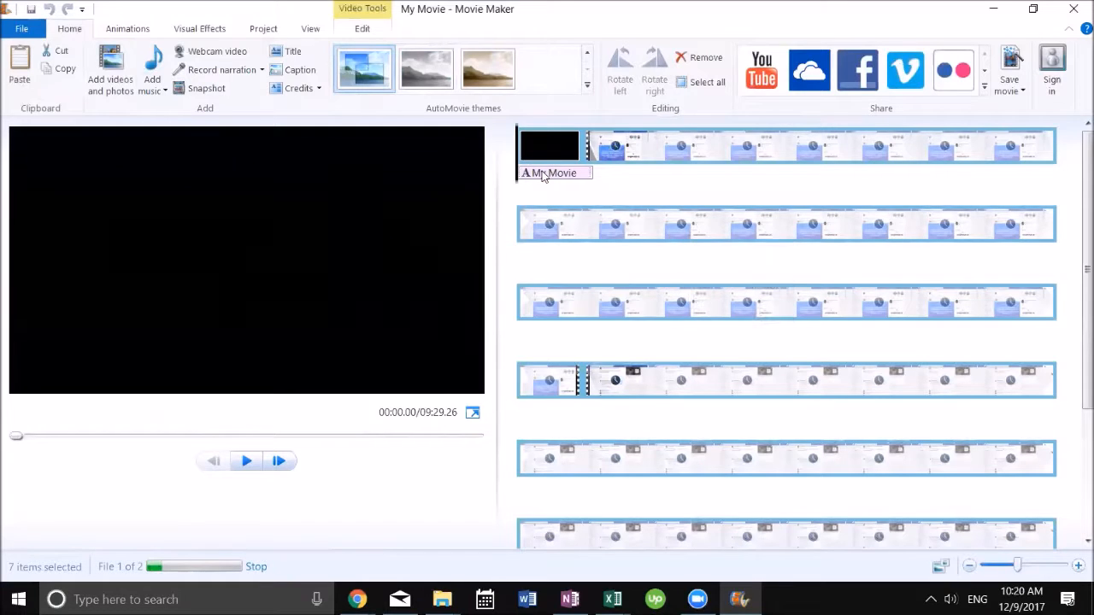
Step: Replace the opening title text with "Facebook Tip"
click(542, 174)
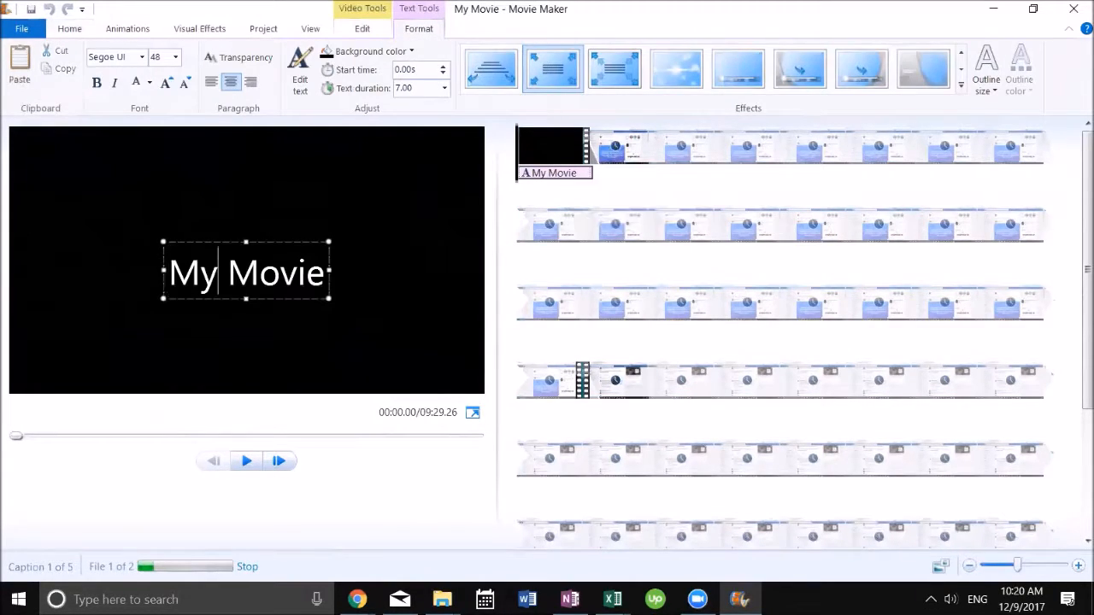
drag(170, 273, 319, 278)
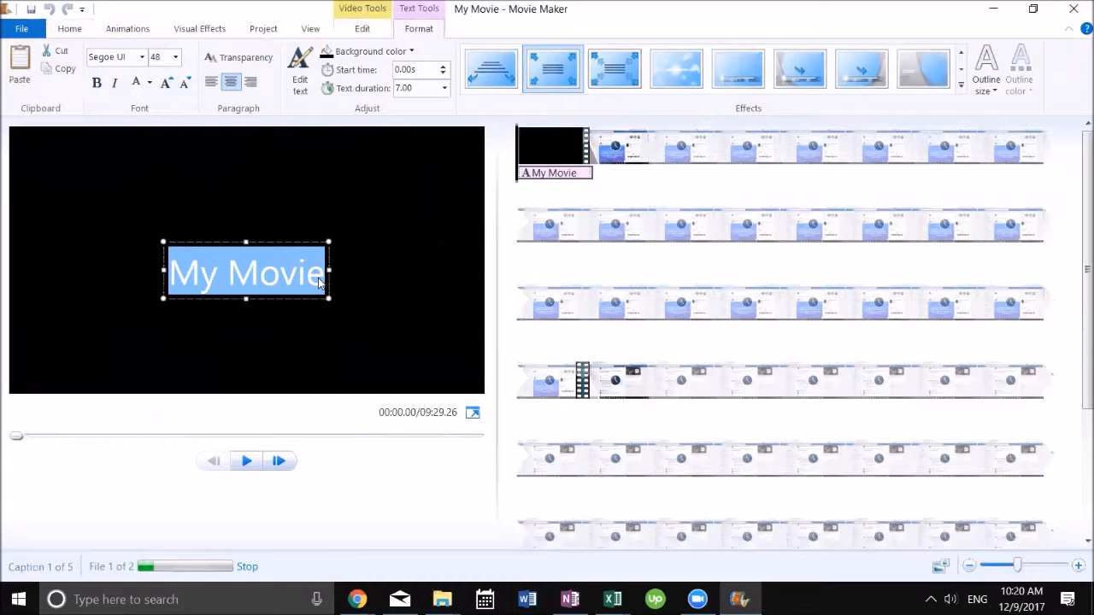
key(BackSpace)
text(Fa)
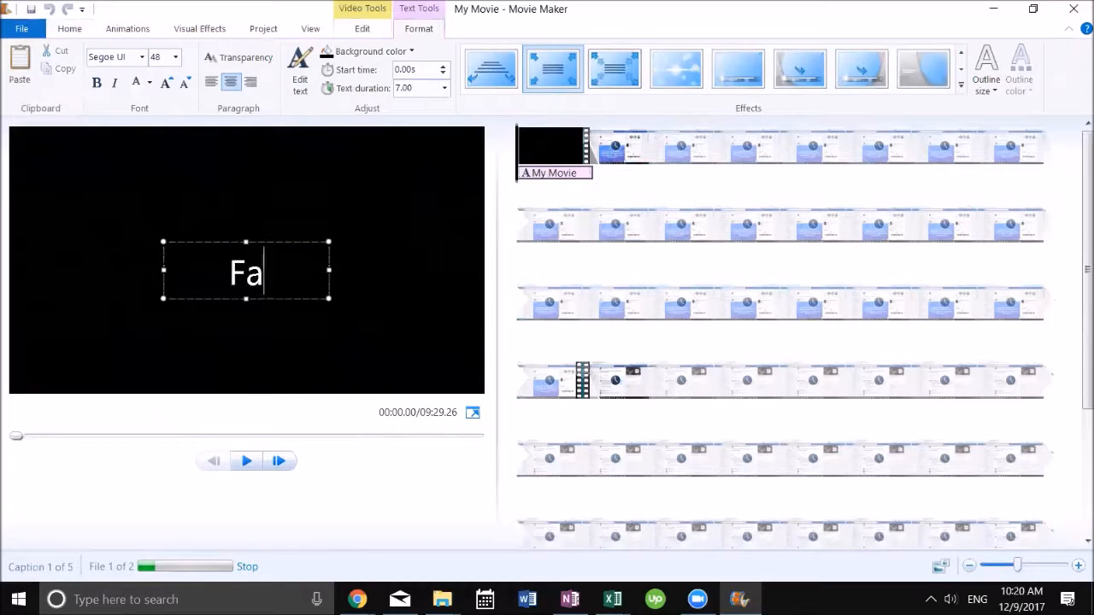
text(cebook Tip)
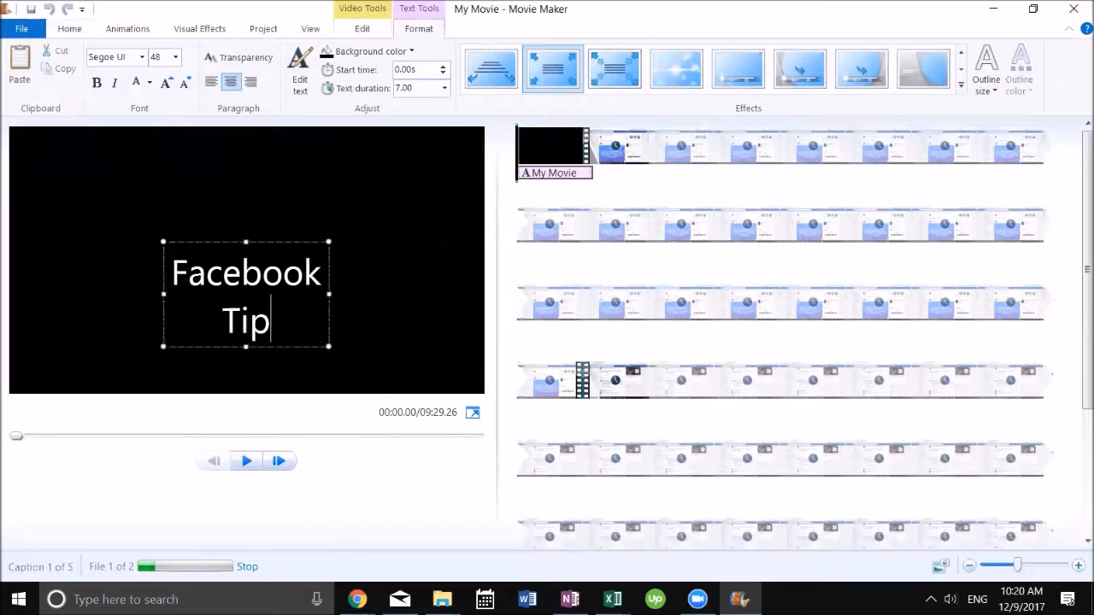
Step: Play the start of the movie to preview the title, then pause it
click(300, 295)
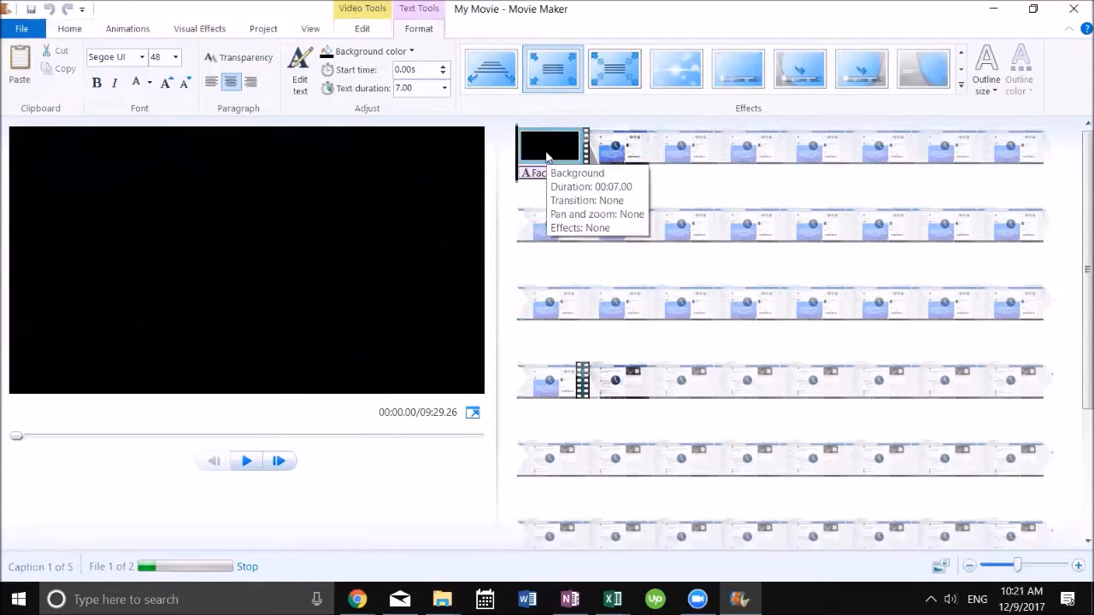
key(space)
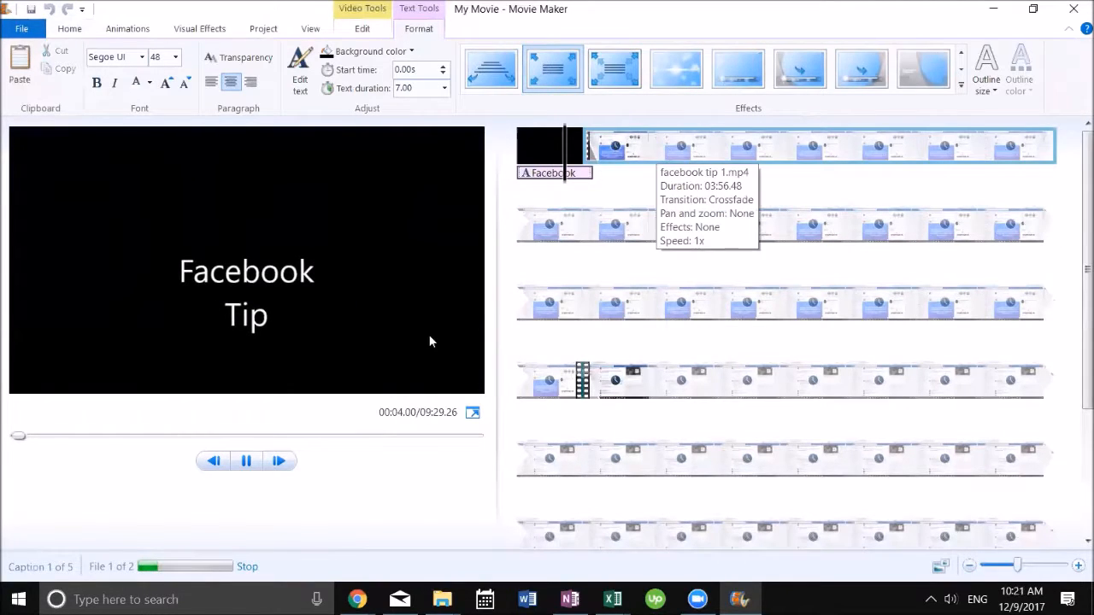
click(248, 463)
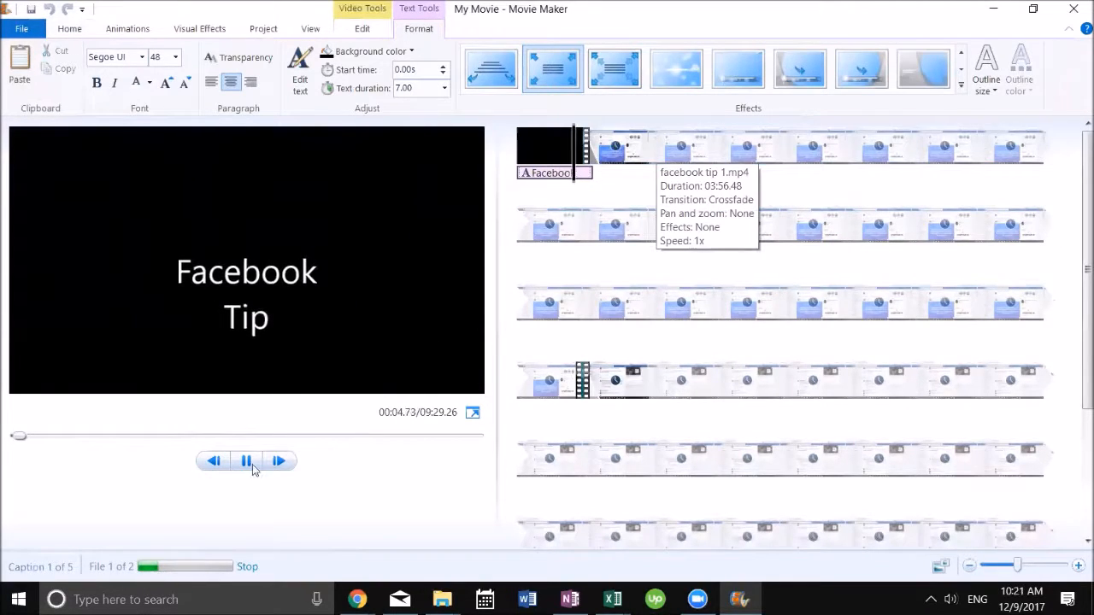
Step: Remove the opening black title clip from the start of the movie
click(525, 150)
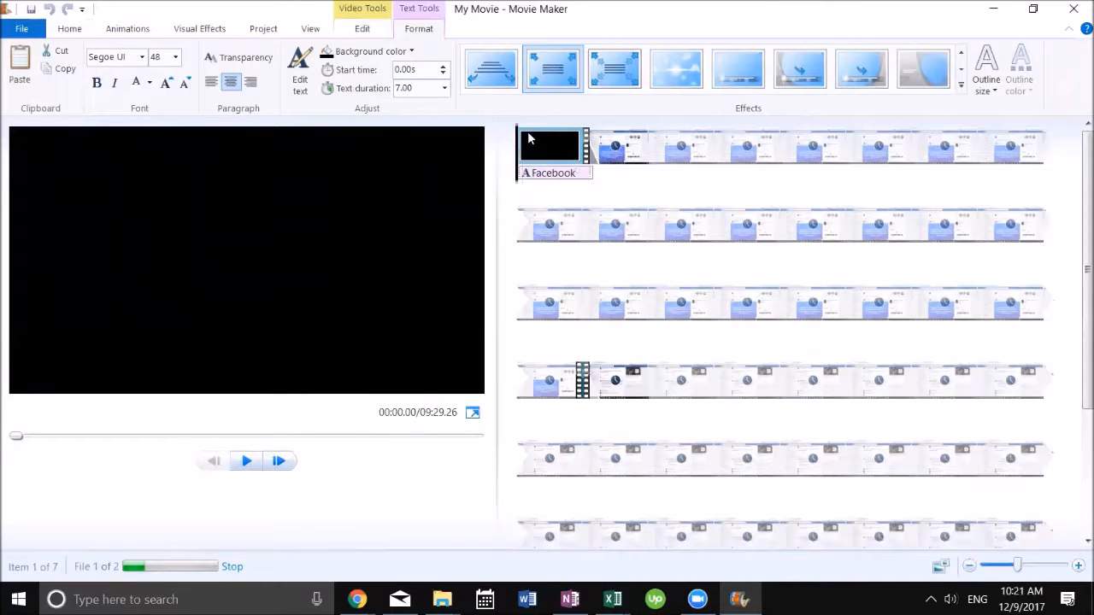
right_click(529, 134)
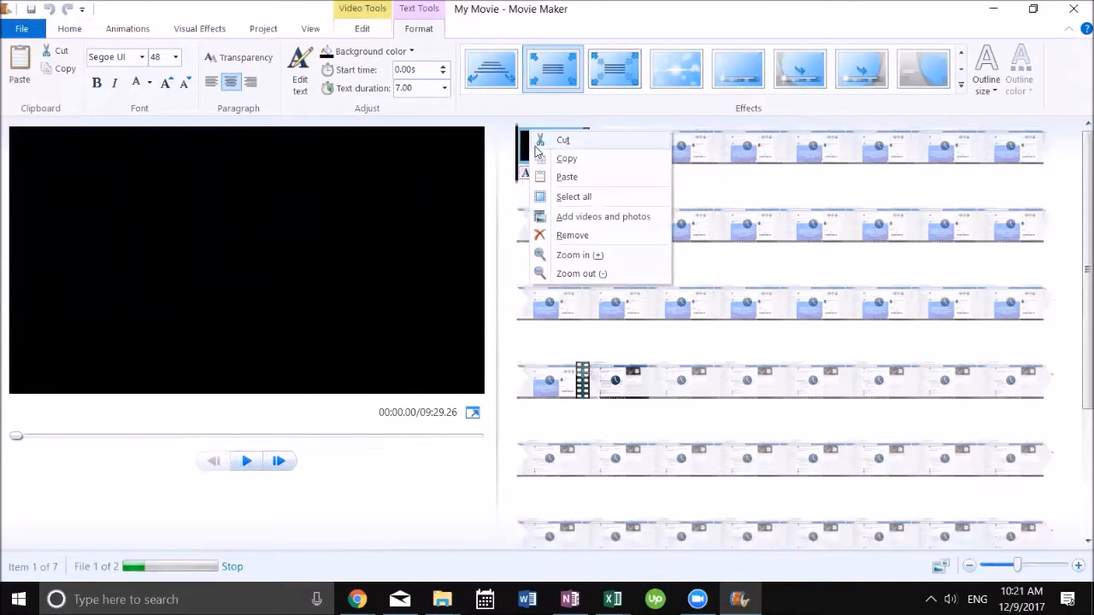
click(552, 146)
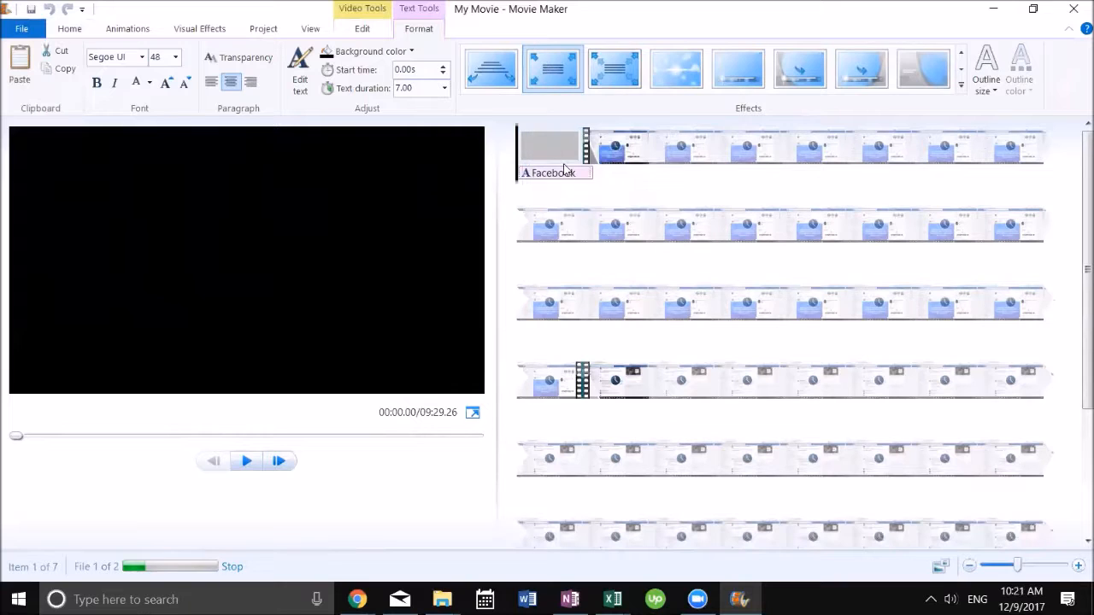
right_click(548, 148)
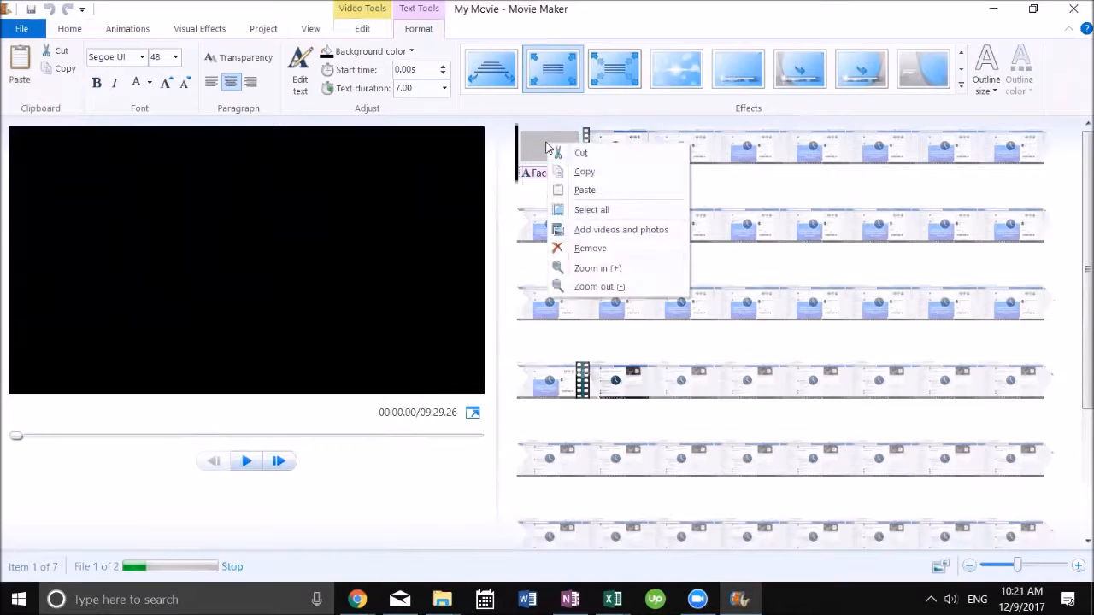
click(578, 248)
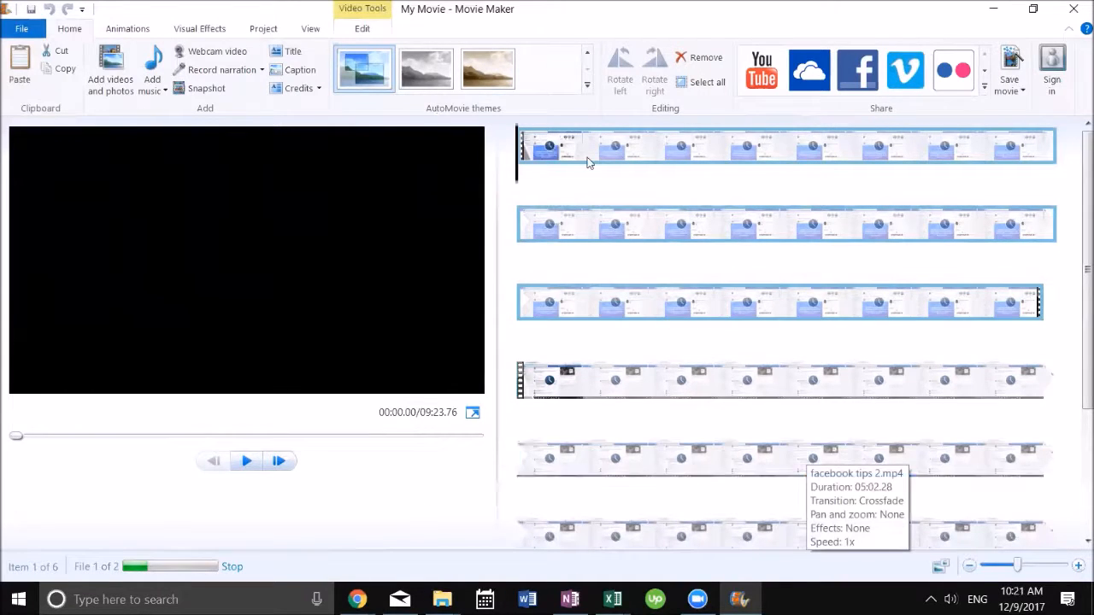
Step: Start saving the movie with the Facebook website setting
click(386, 85)
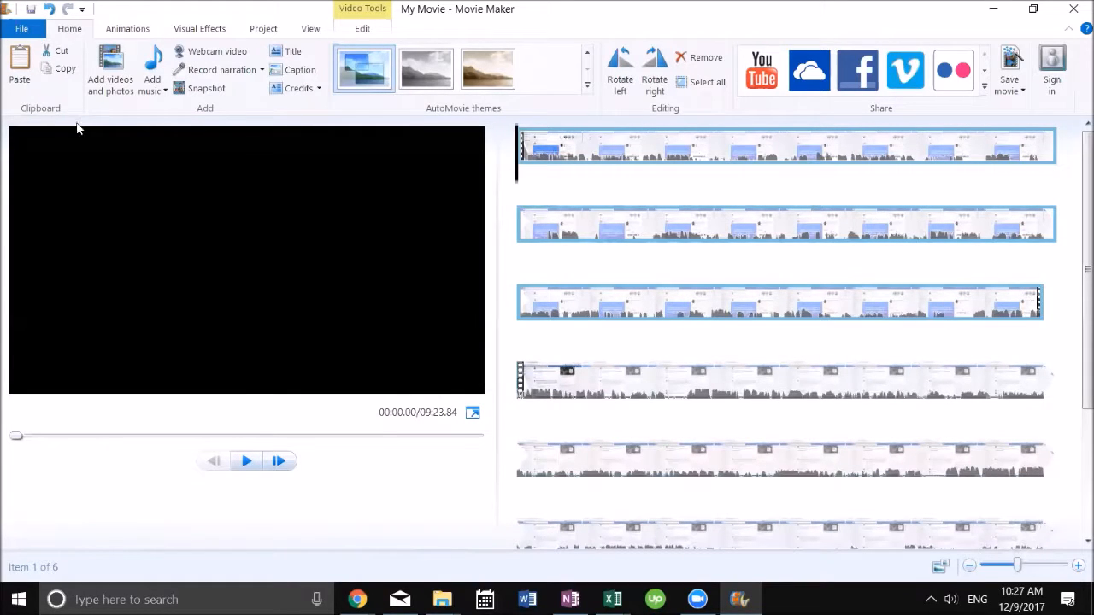
click(21, 28)
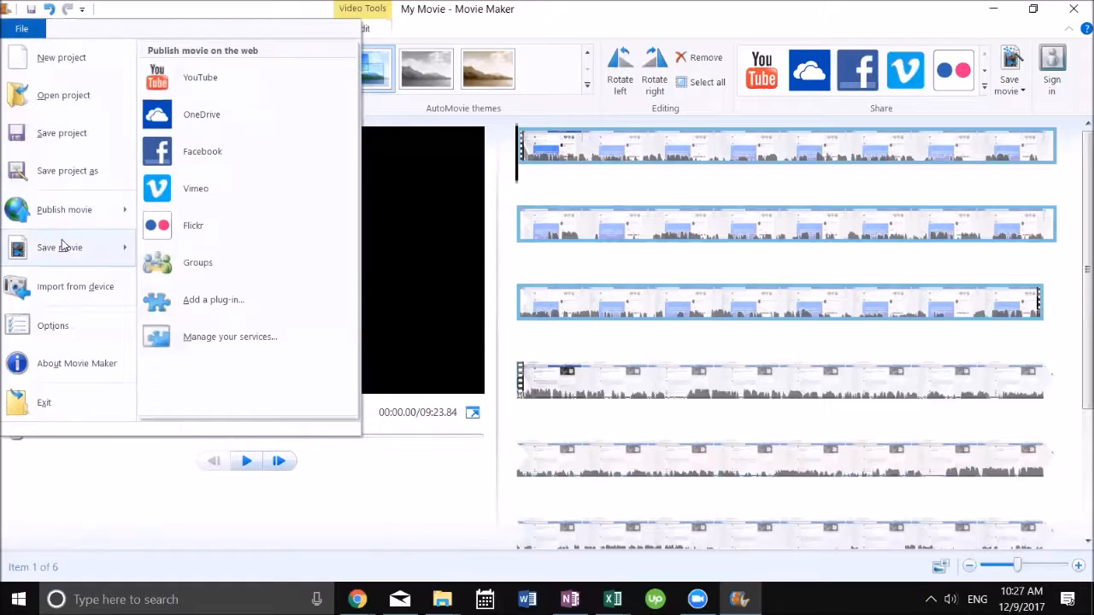
mouse_move(100, 248)
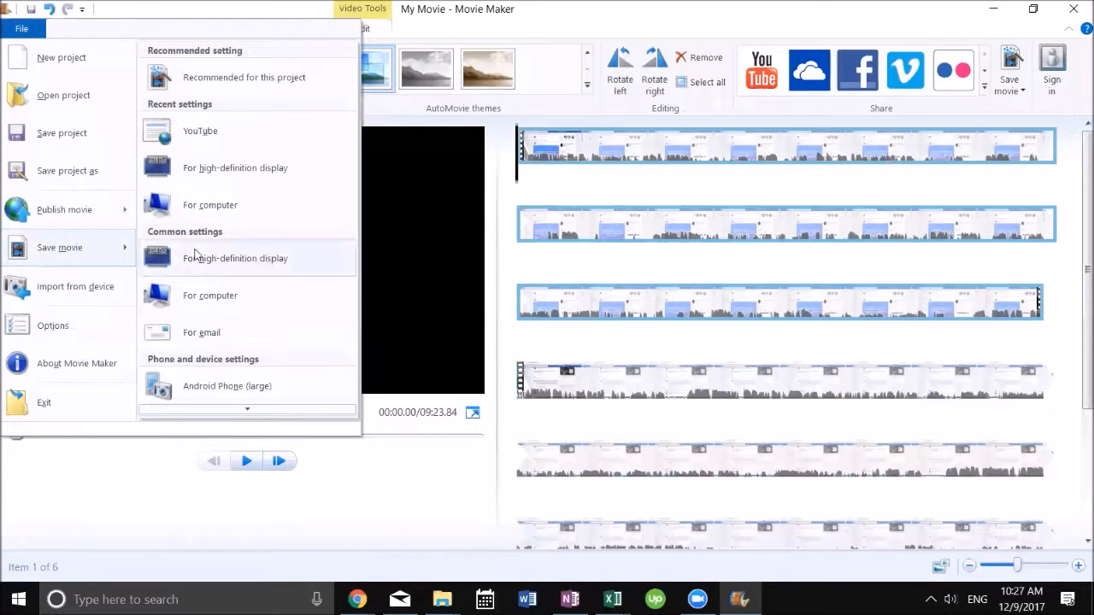
scroll(237, 329, down, 2)
scroll(236, 329, down, 8)
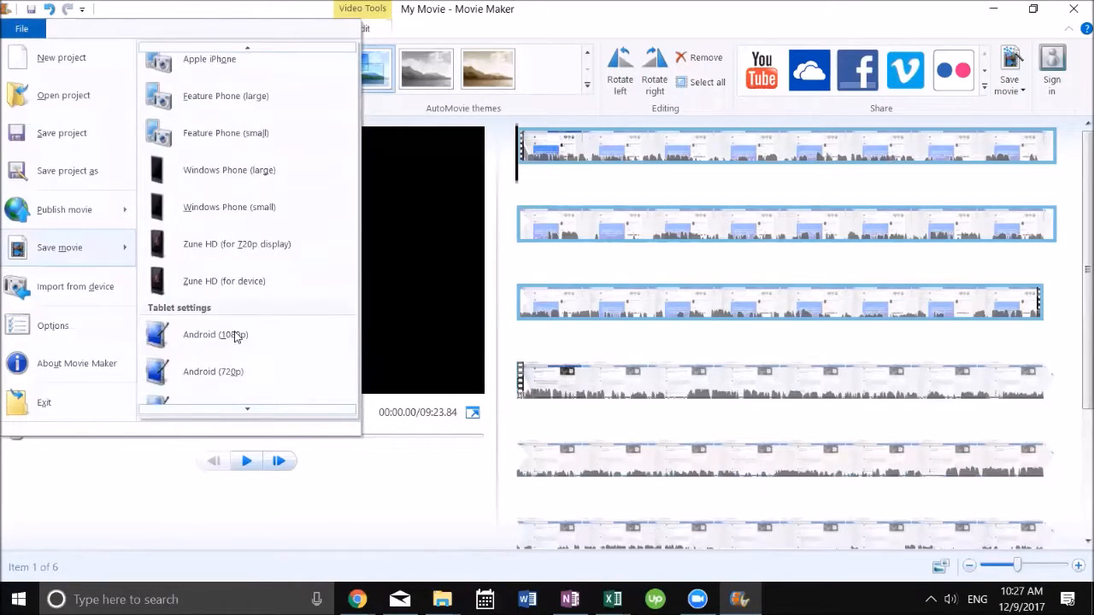
scroll(226, 333, up, 2)
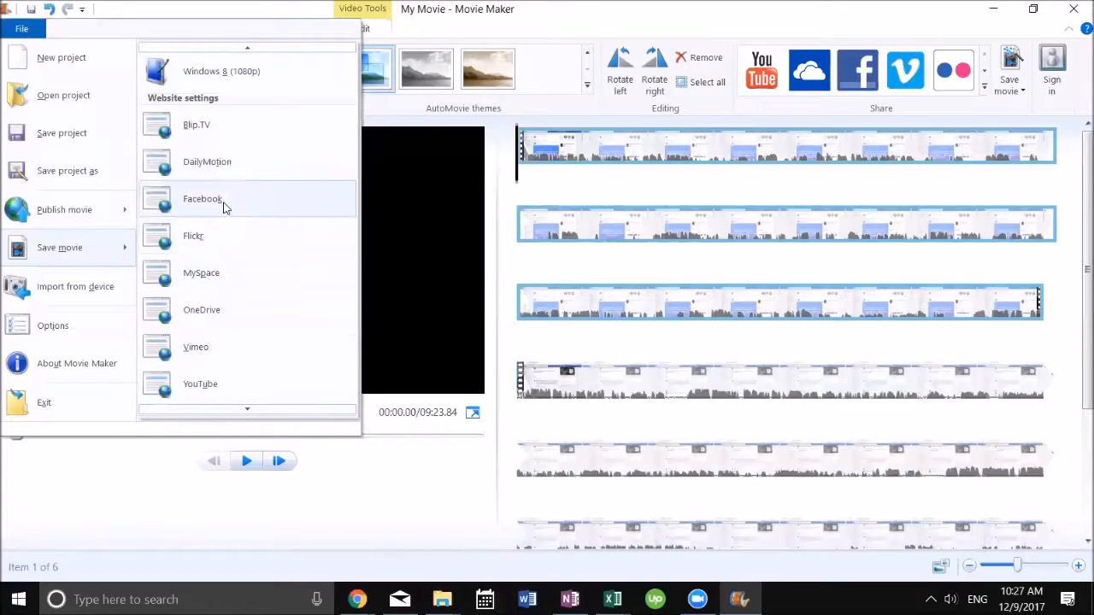
click(225, 205)
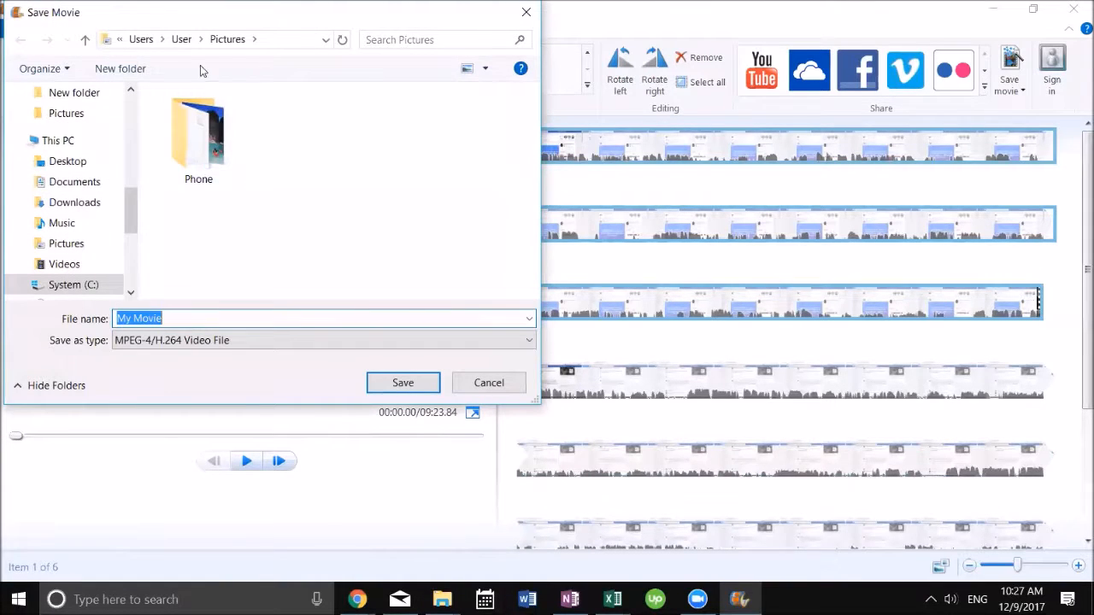
Step: Browse to the Facebook Tip folder inside Documents > Zoom > weekly tips as the save location
click(83, 183)
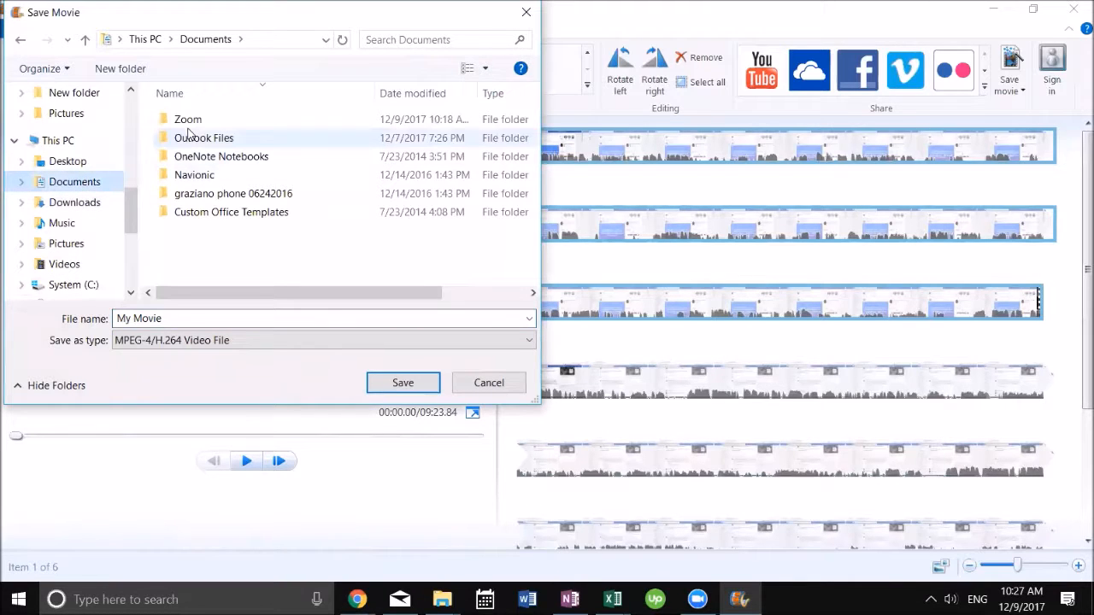
double_click(187, 119)
double_click(193, 174)
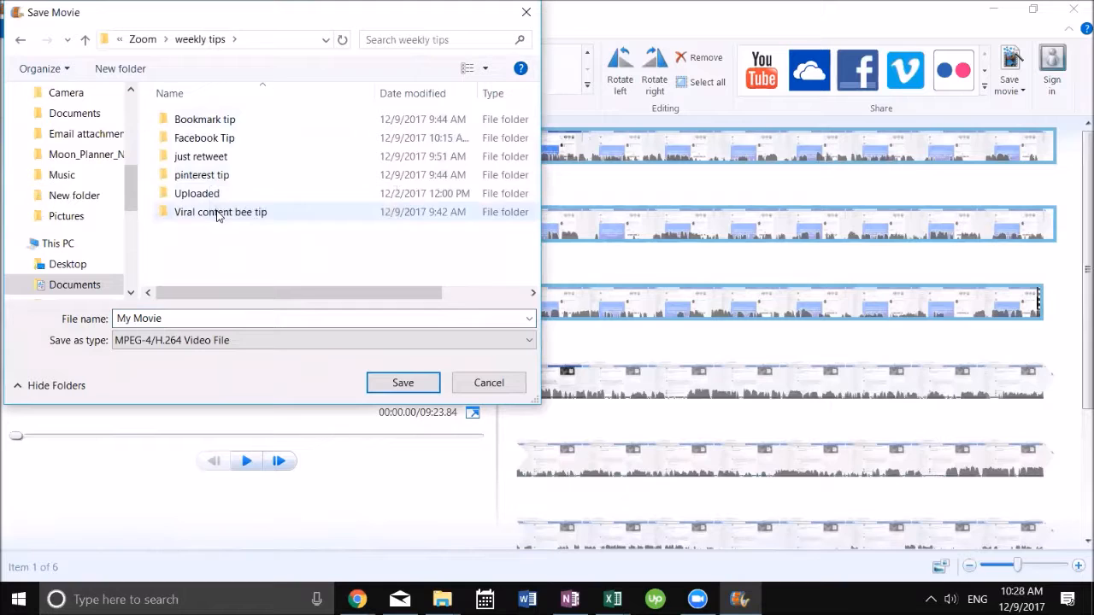
double_click(223, 140)
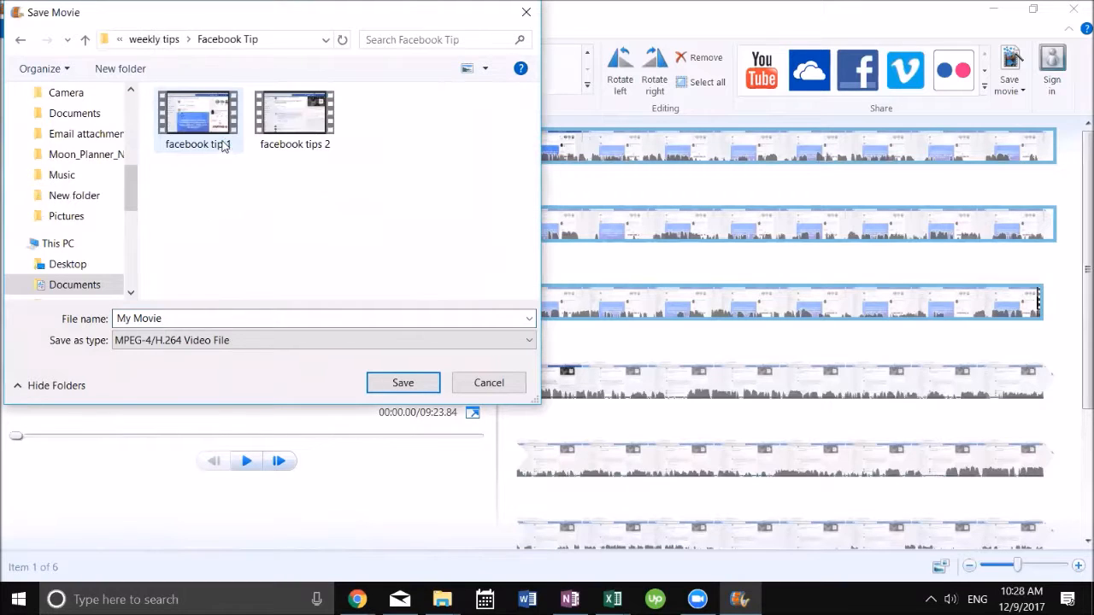
Step: Name the file "Facebook Tip Final" and save the movie
click(202, 311)
text(Facebook Tip Final)
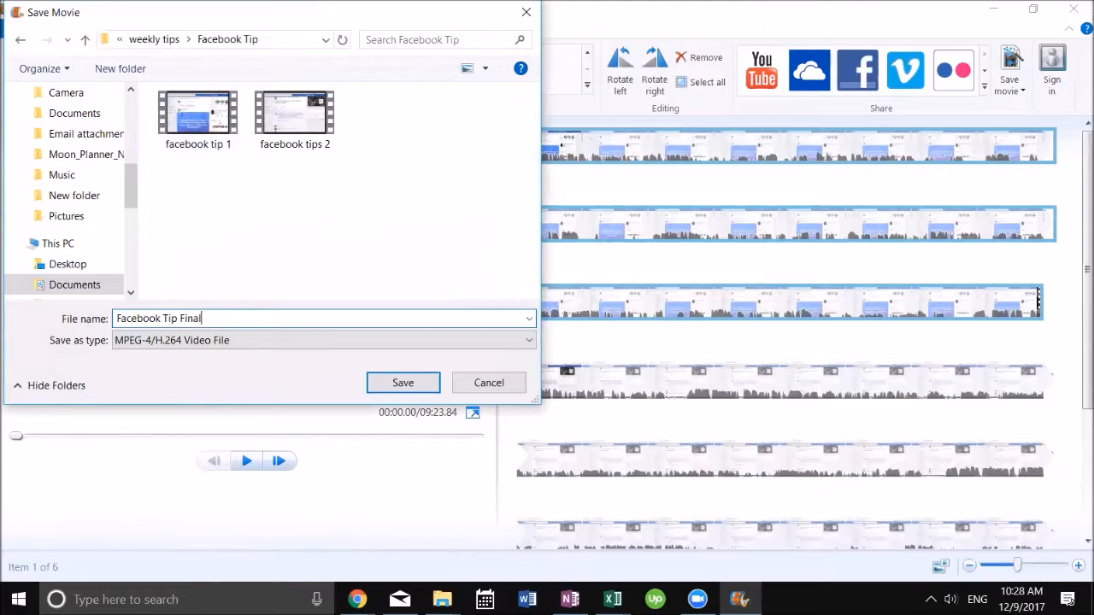
click(404, 383)
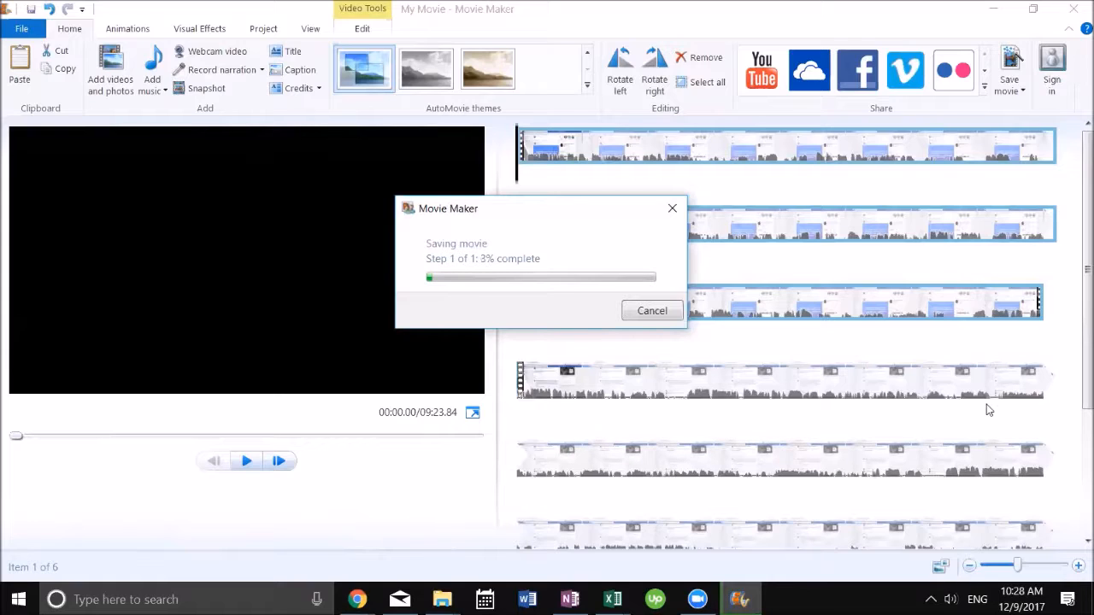
click(969, 570)
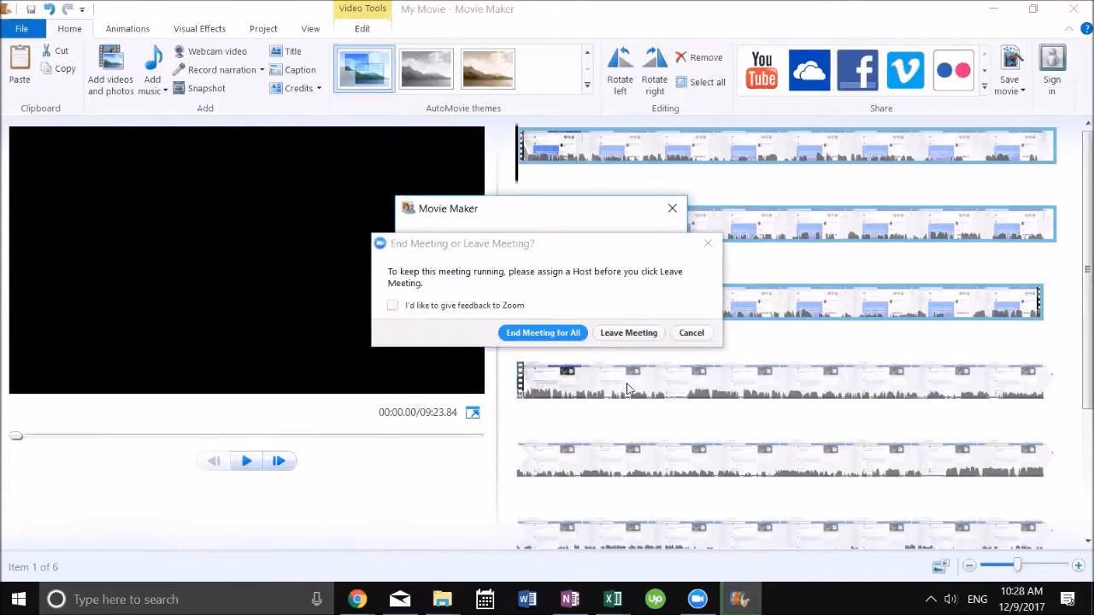